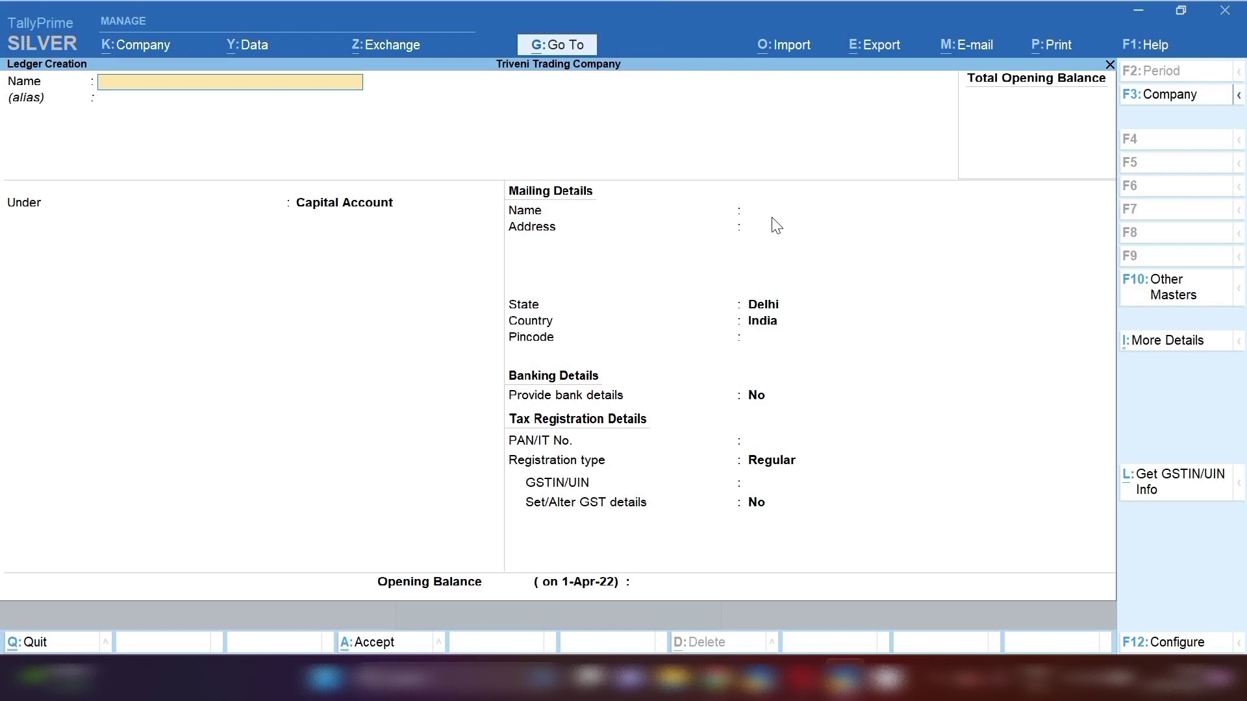
- Name the new ledger 'Installation Service Charges' by pasting and correcting the copied text
key("ctrl")
type("Installation Charges")
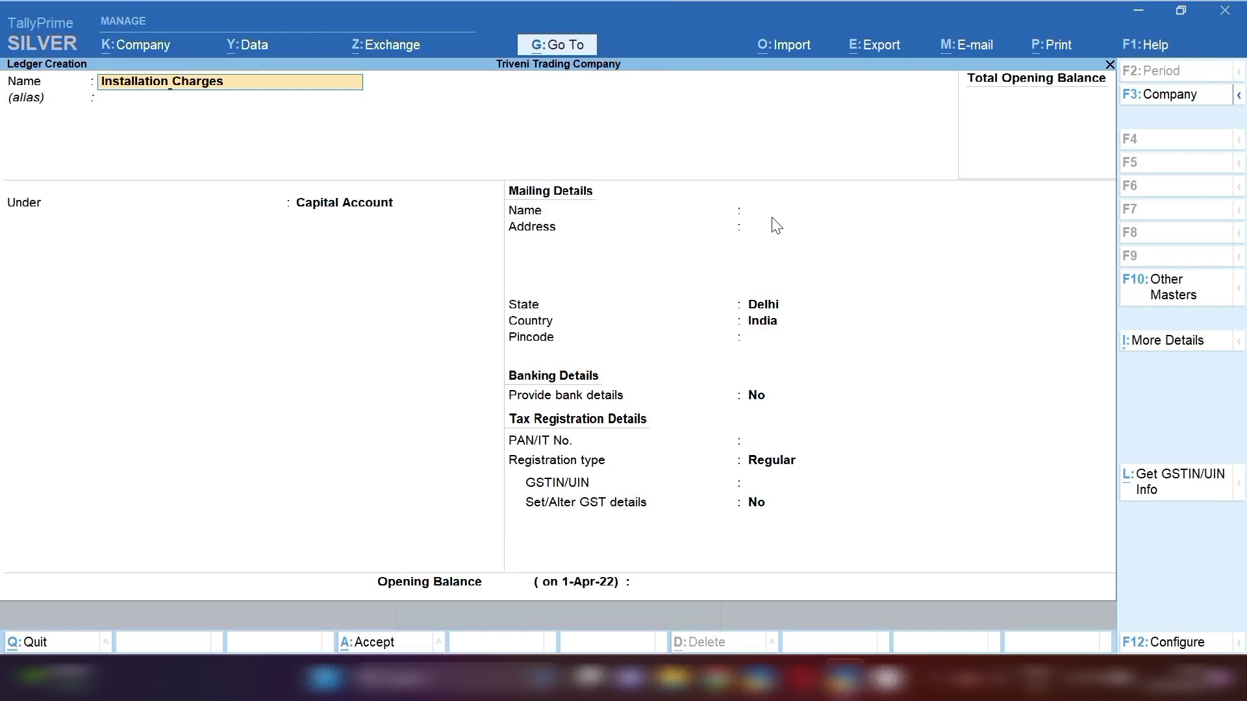
type("Serciv")
key("BackSpace")
key("BackSpace")
key("BackSpace")
type("vice")
key("Return")
key("Return")
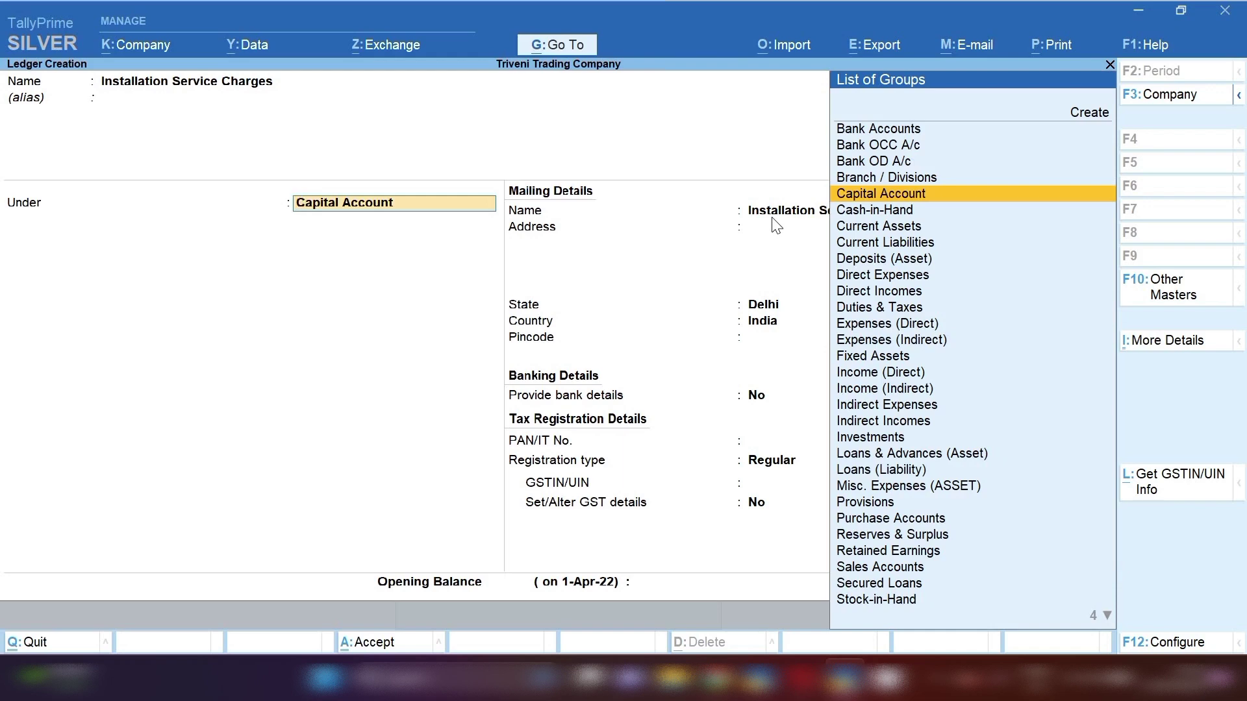
- Put the ledger under Indirect Expenses, keep type Not Applicable, and make GST applicable
type("Ind")
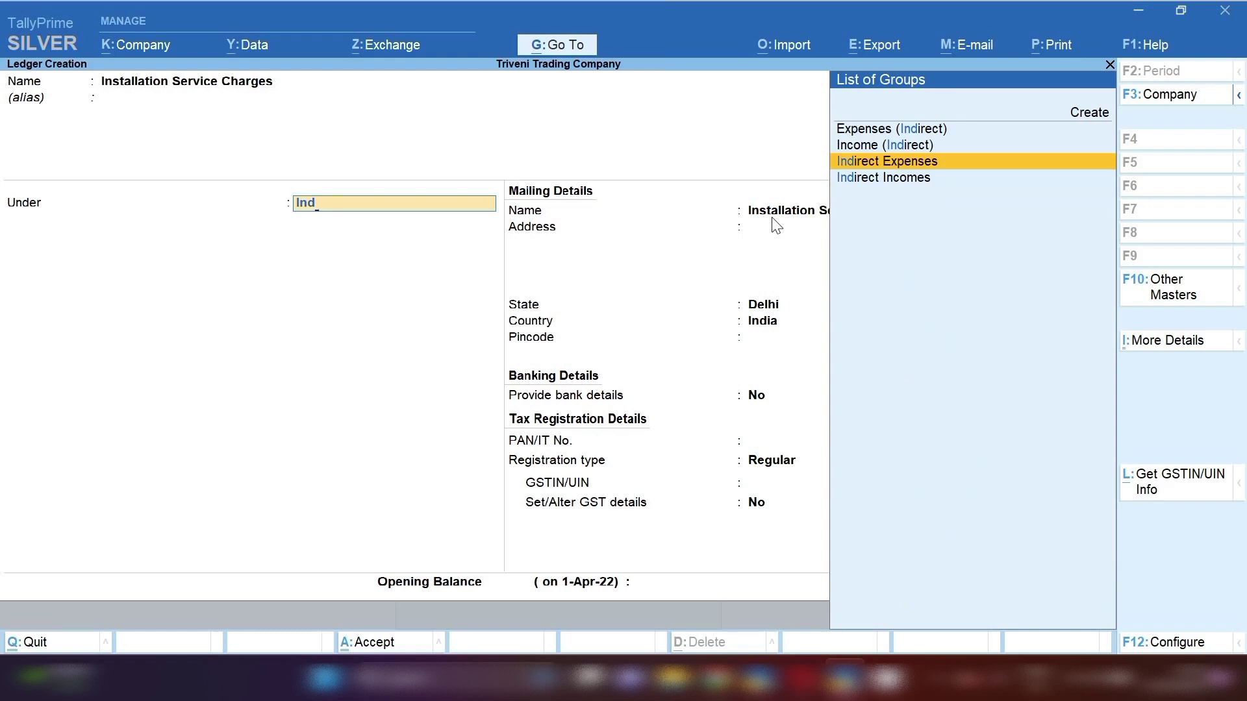
key("Return")
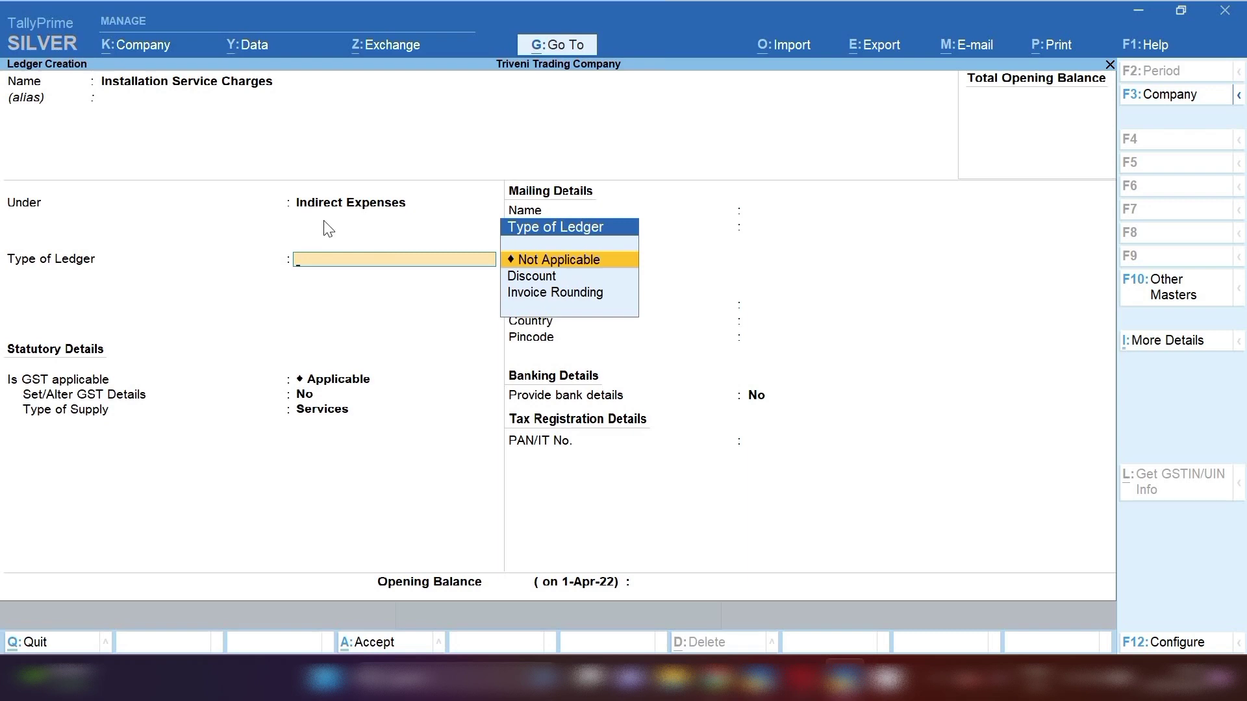
key("Return")
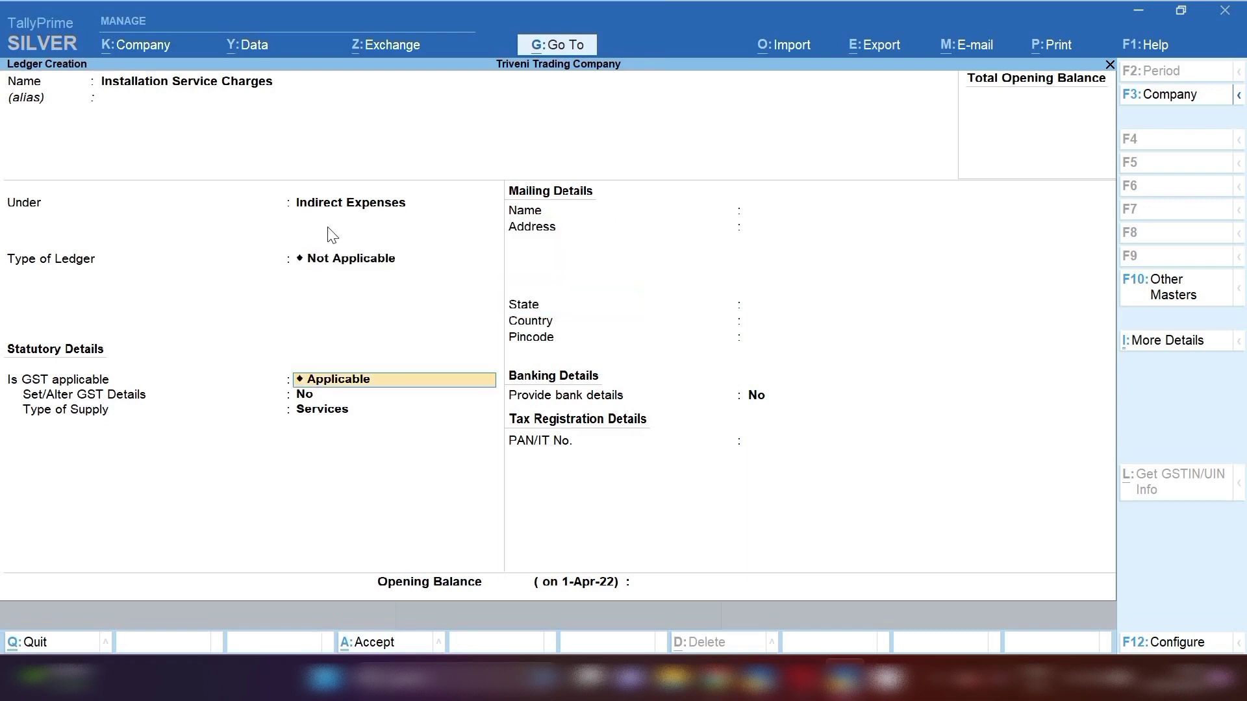
key("Return")
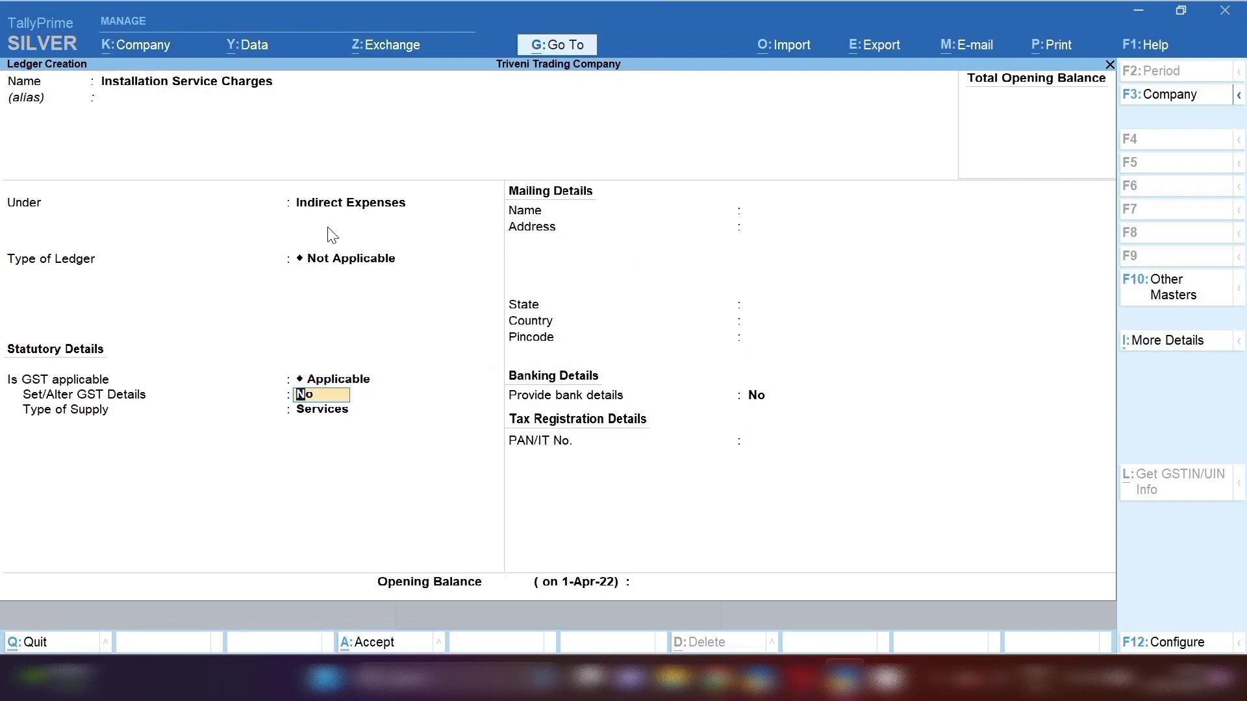
- In GST details, enter SAC 9987 and set nature of transaction to Purchase Taxable
type("y")
key("Return")
key("Return")
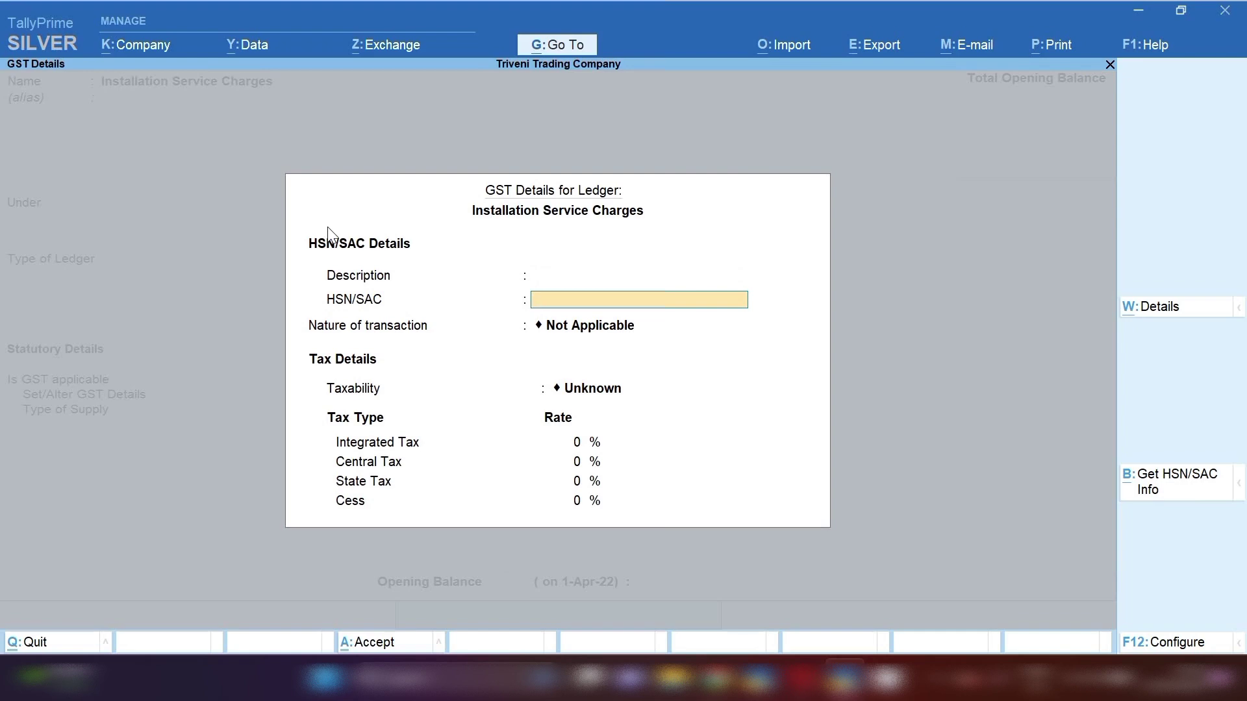
type("Installation Charges")
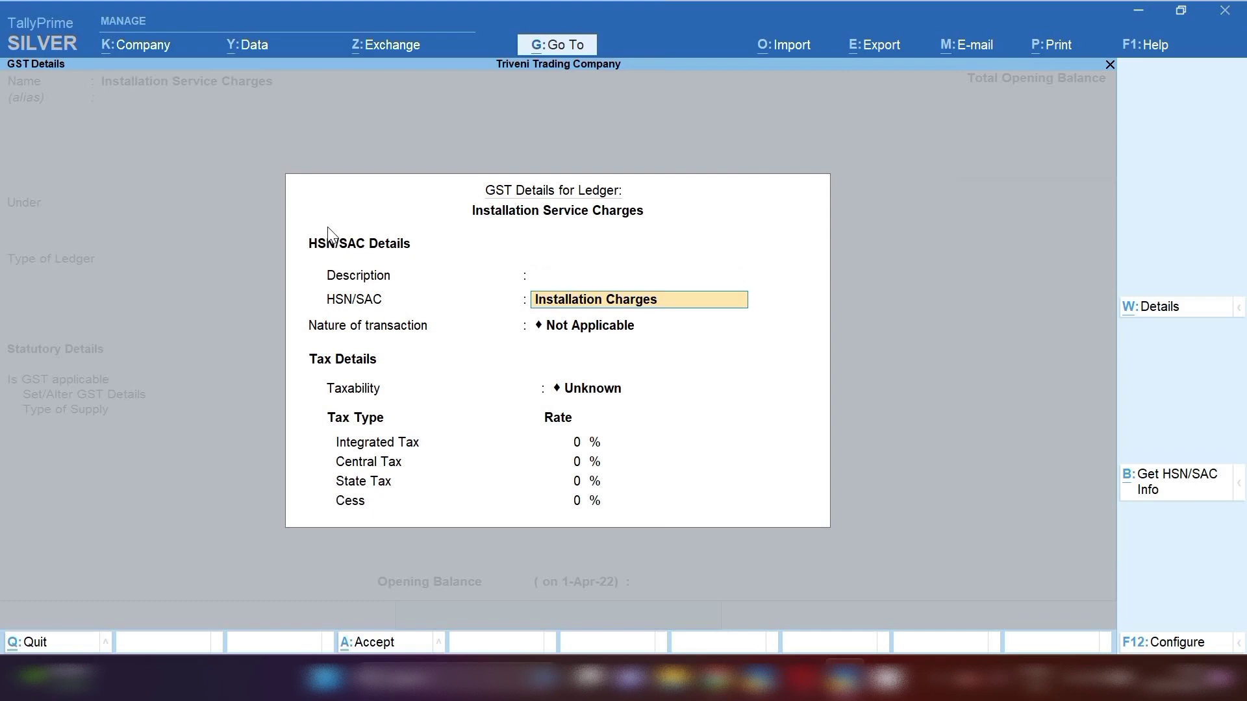
key("BackSpace")
key("BackSpace")
key("BackSpace")
key("BackSpace")
key("BackSpace")
key("BackSpace")
key("BackSpace")
key("BackSpace")
key("BackSpace")
key("BackSpace")
key("BackSpace")
key("BackSpace")
key("BackSpace")
key("BackSpace")
key("BackSpace")
key("BackSpace")
key("BackSpace")
key("BackSpace")
key("BackSpace")
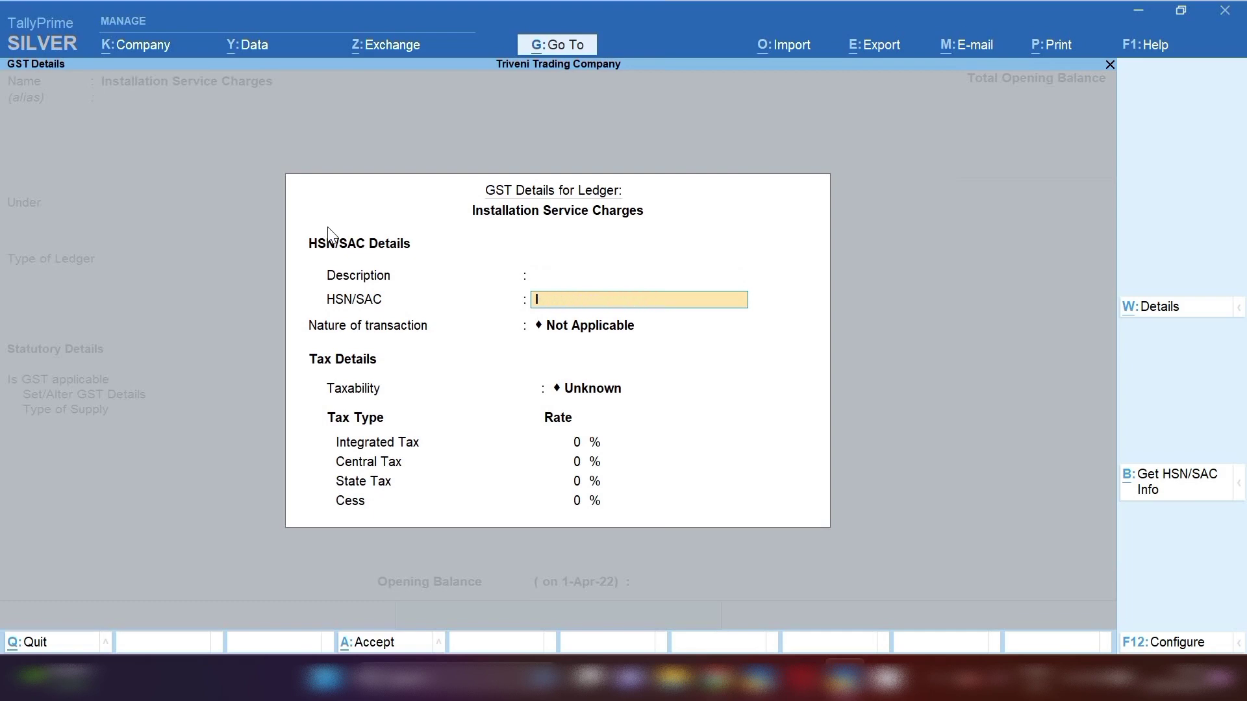
type("9987")
key("Return")
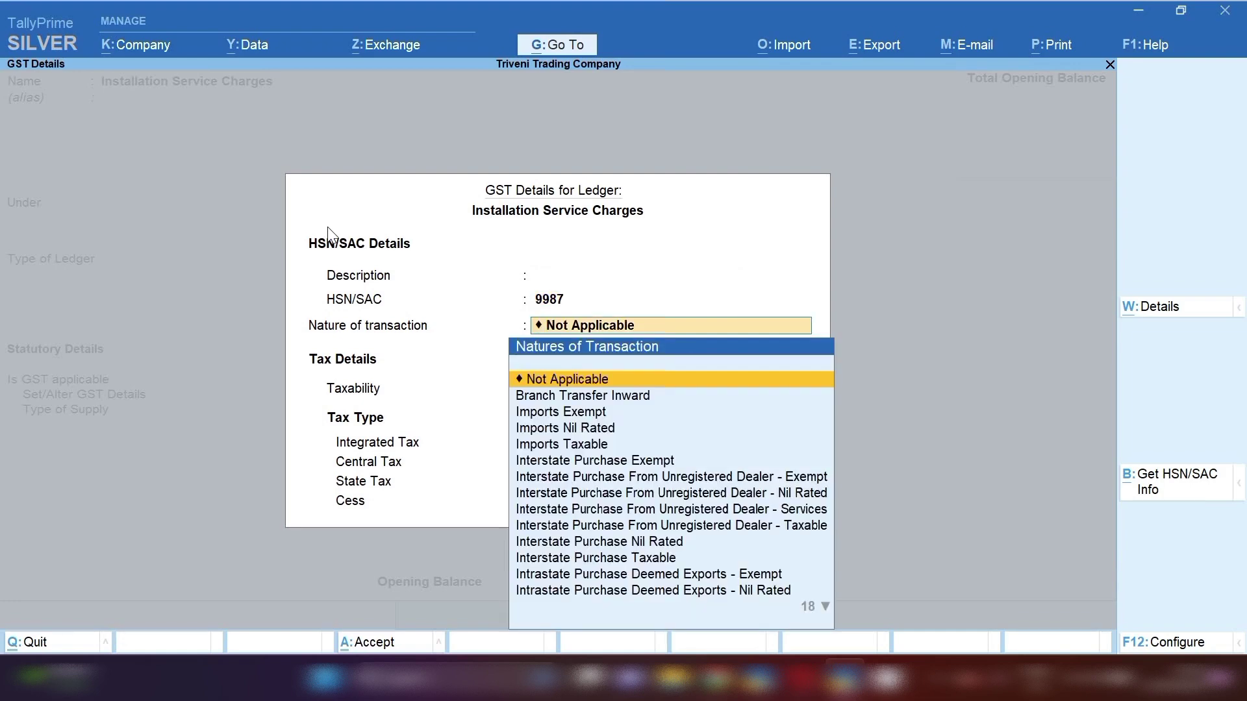
key("Down")
key("Down")
key("Down")
key("Down")
key("Down")
key("Down")
key("Down")
key("Down")
key("Down")
key("Down")
key("Down")
key("Down")
key("Down")
key("Down")
key("Down")
key("Down")
key("Down")
key("Down")
key("Down")
key("Down")
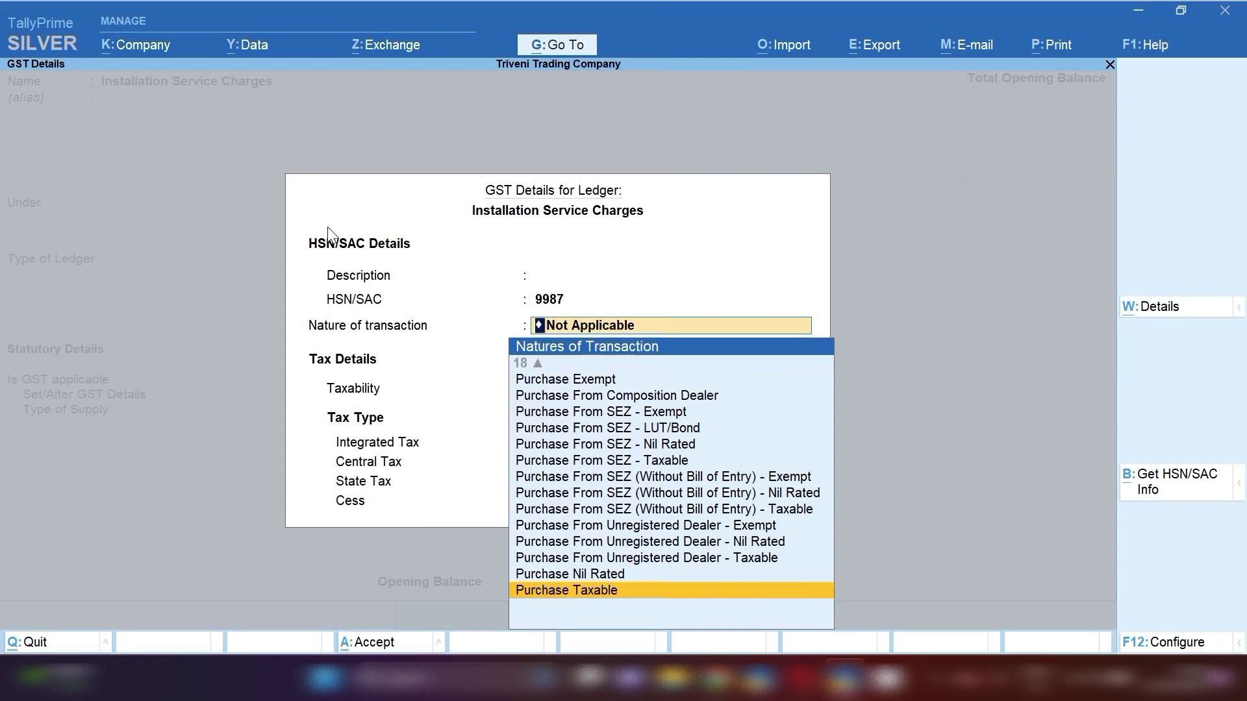
key("Return")
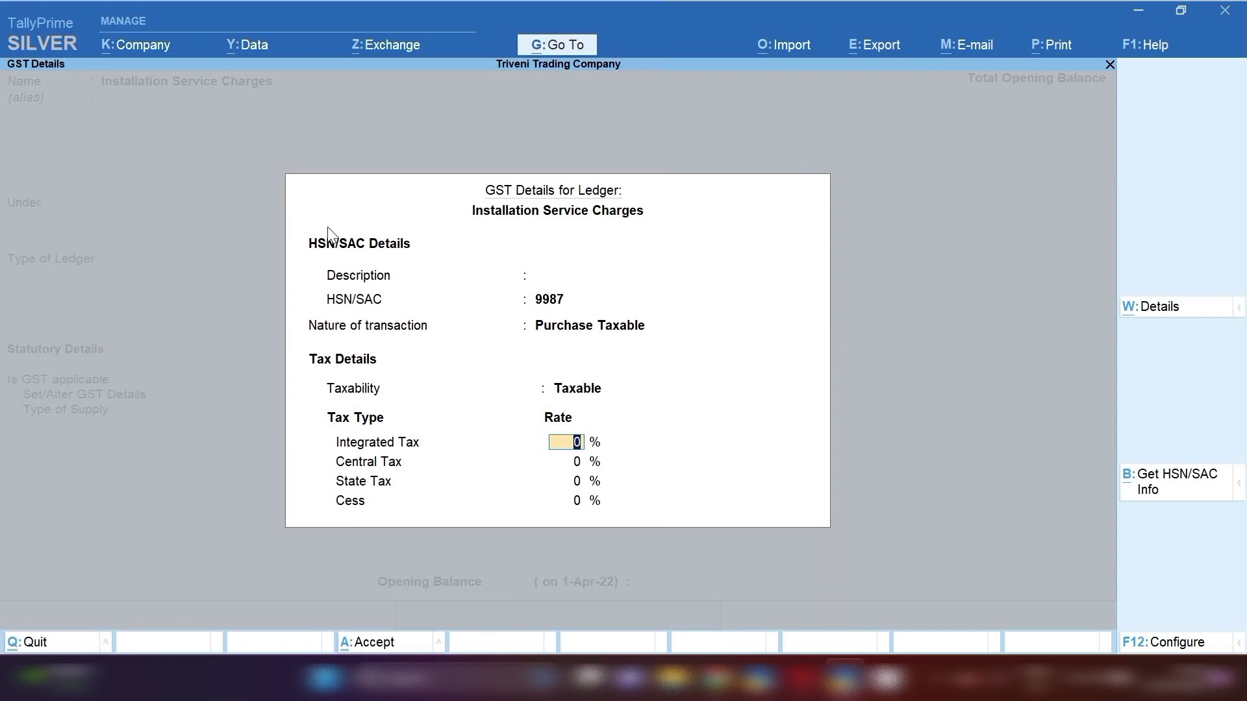
- Set 18% integrated tax (9% central, 9% state), keep Services supply, and save the ledger
type("18")
key("Return")
key("Return")
key("Return")
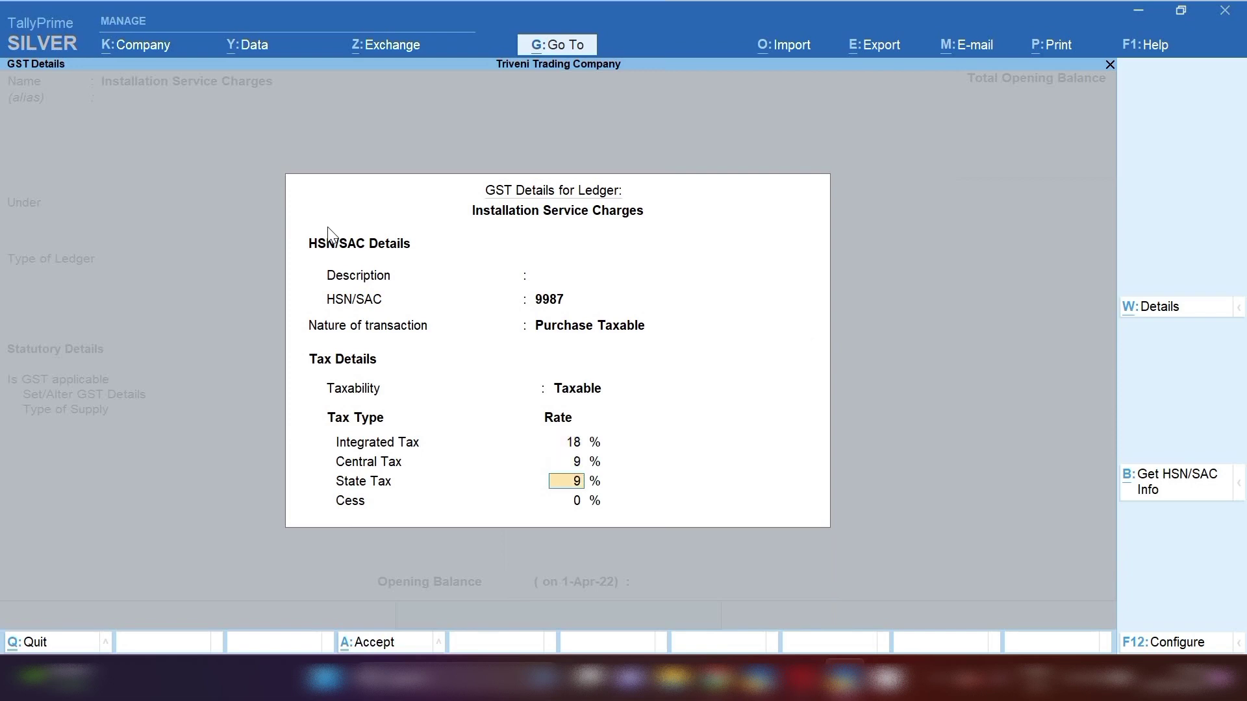
key("Return")
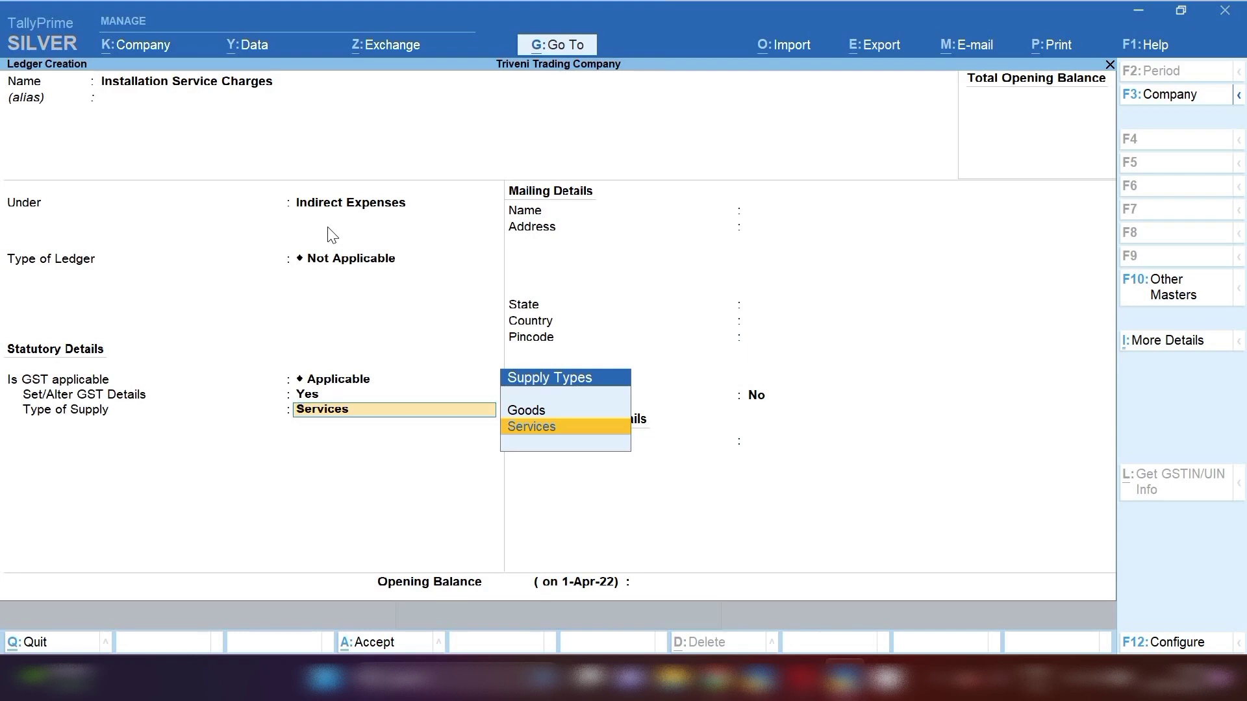
key("Return")
key("Return")
key("Return")
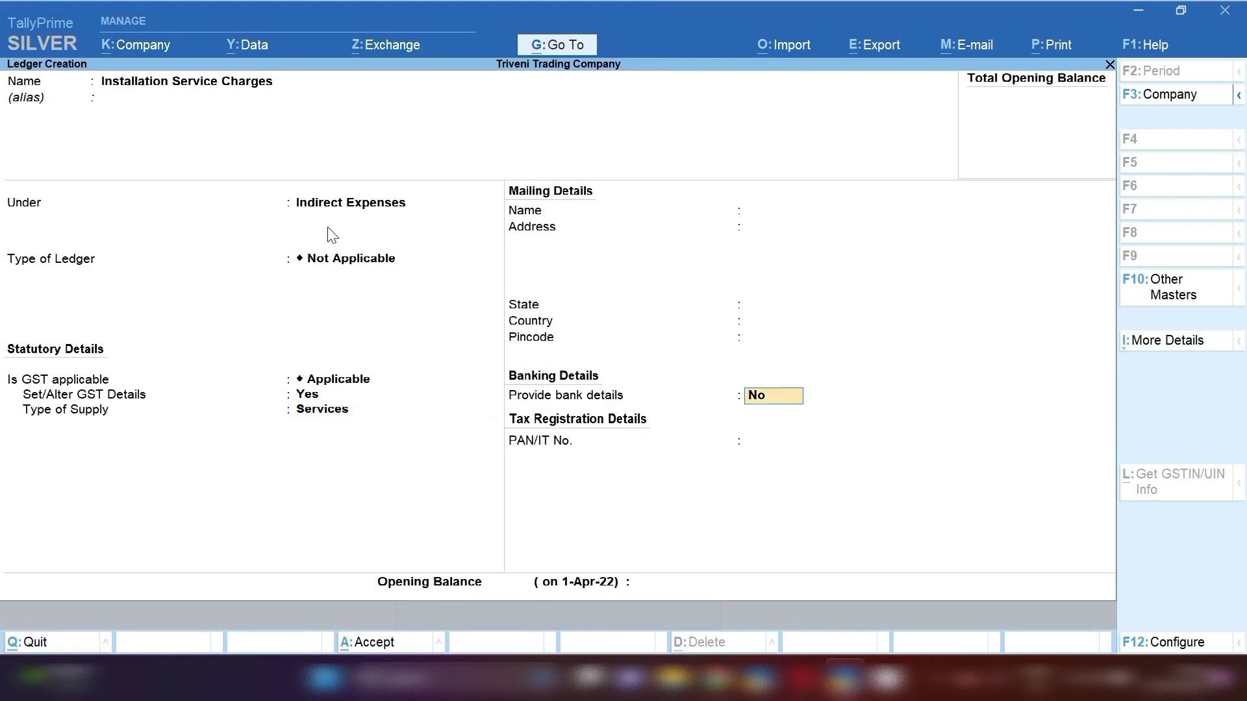
key("Return")
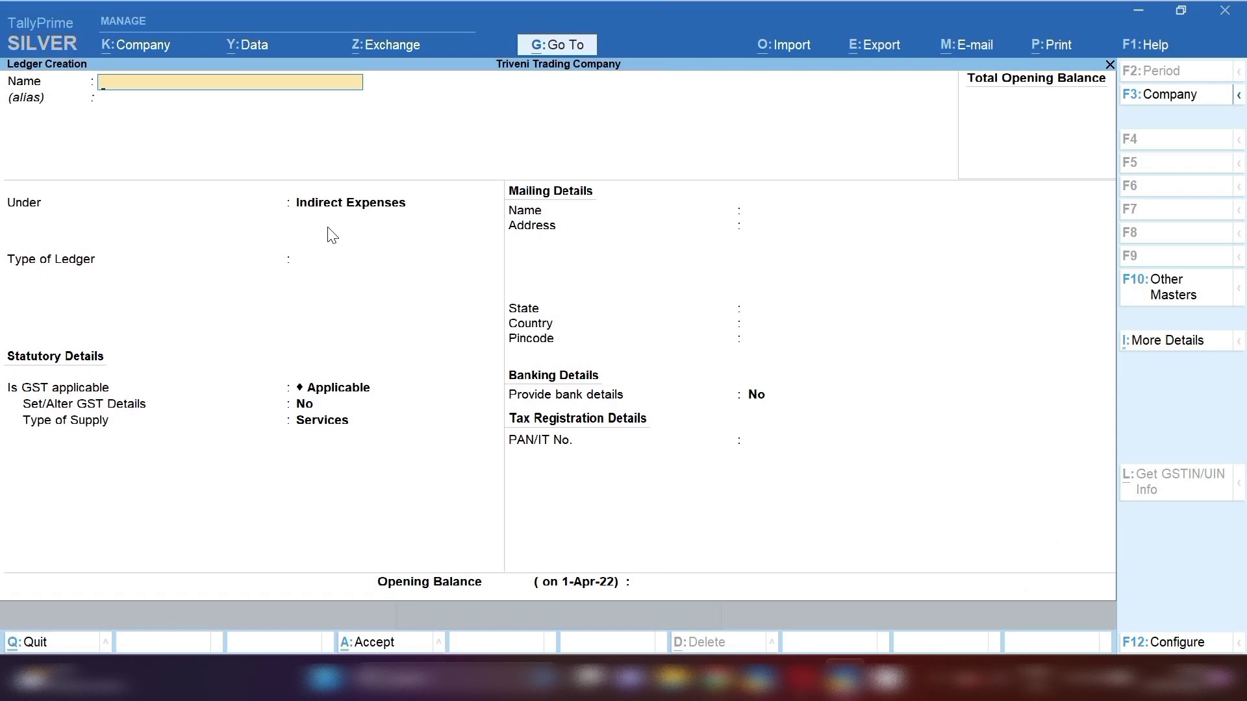
- Create the ledger 'Suman Service Center' under the Sundry Creditors group
type("Suman Service Center")
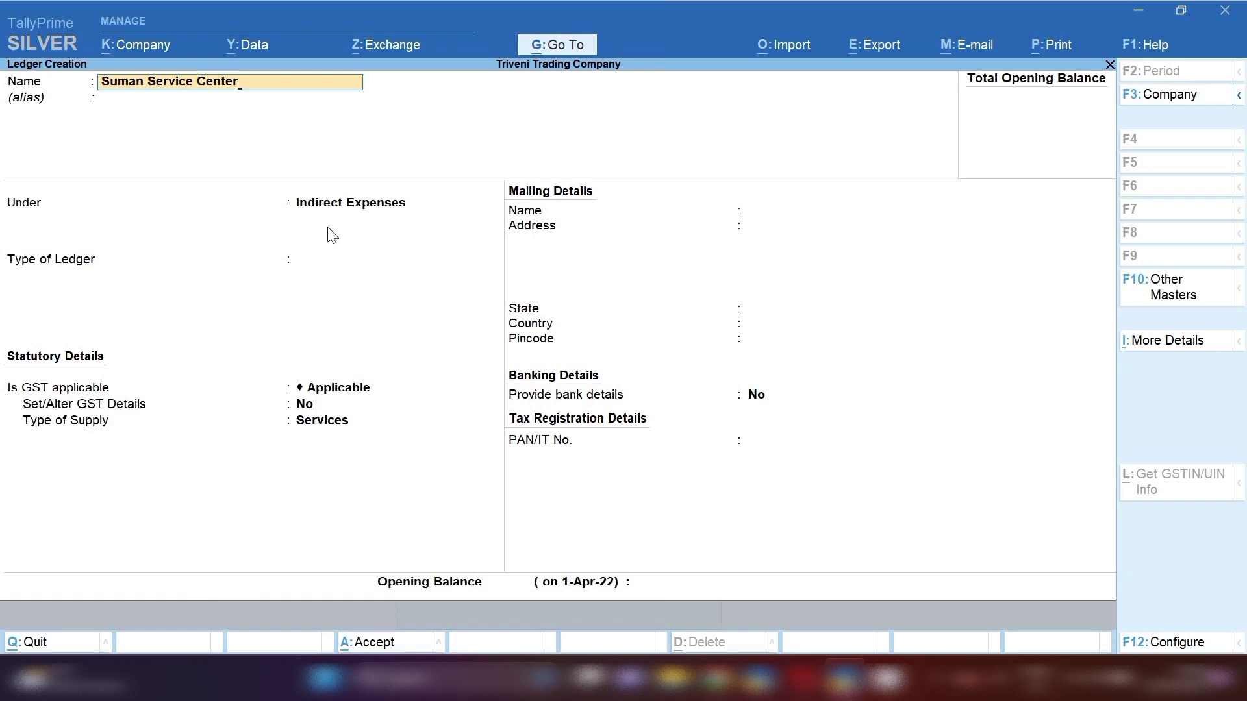
key("Return")
key("Return")
type("Sun")
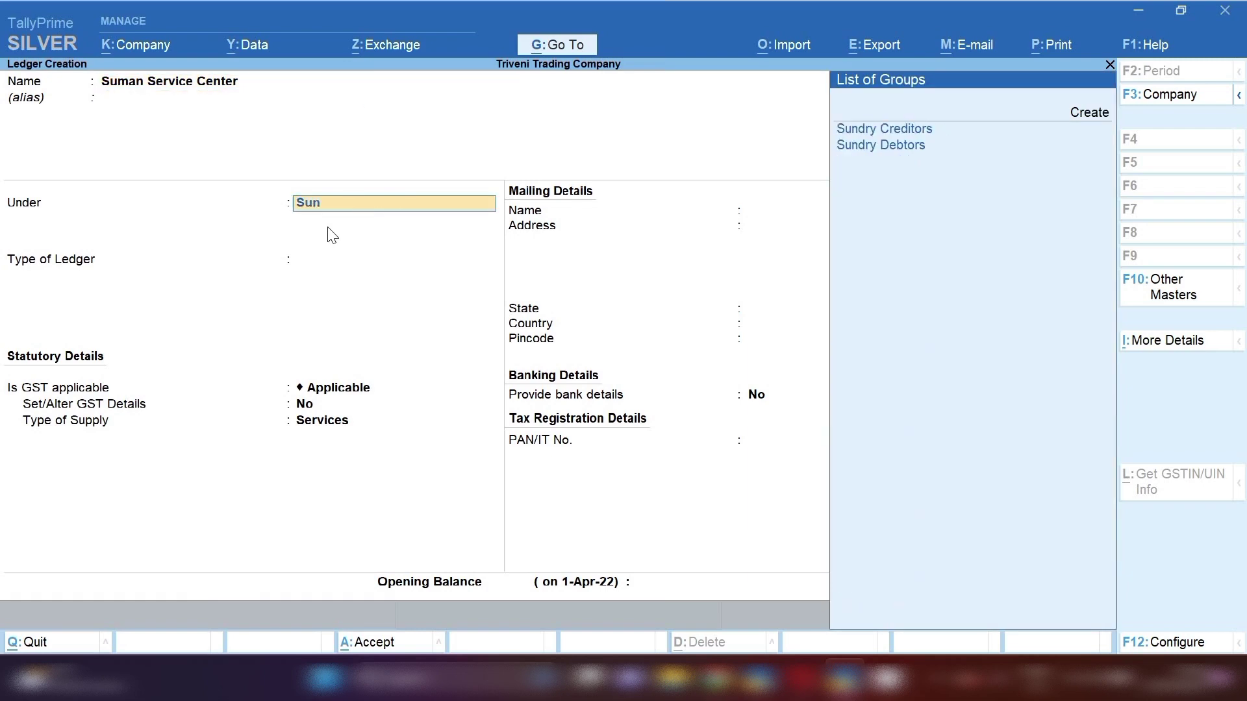
key("Return")
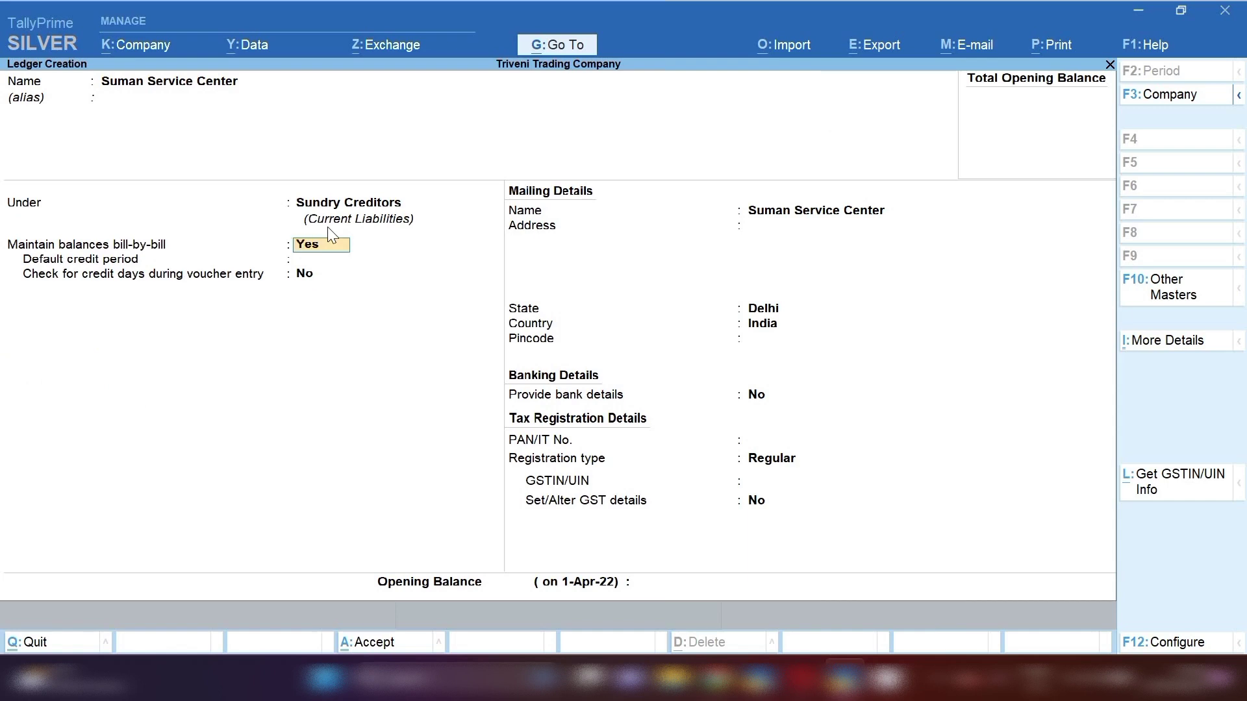
- Keep bill-by-bill balances, Delhi state and Regular registration, enter the supplier's GSTIN, and save
key("Return")
key("Return")
key("Return")
key("Return")
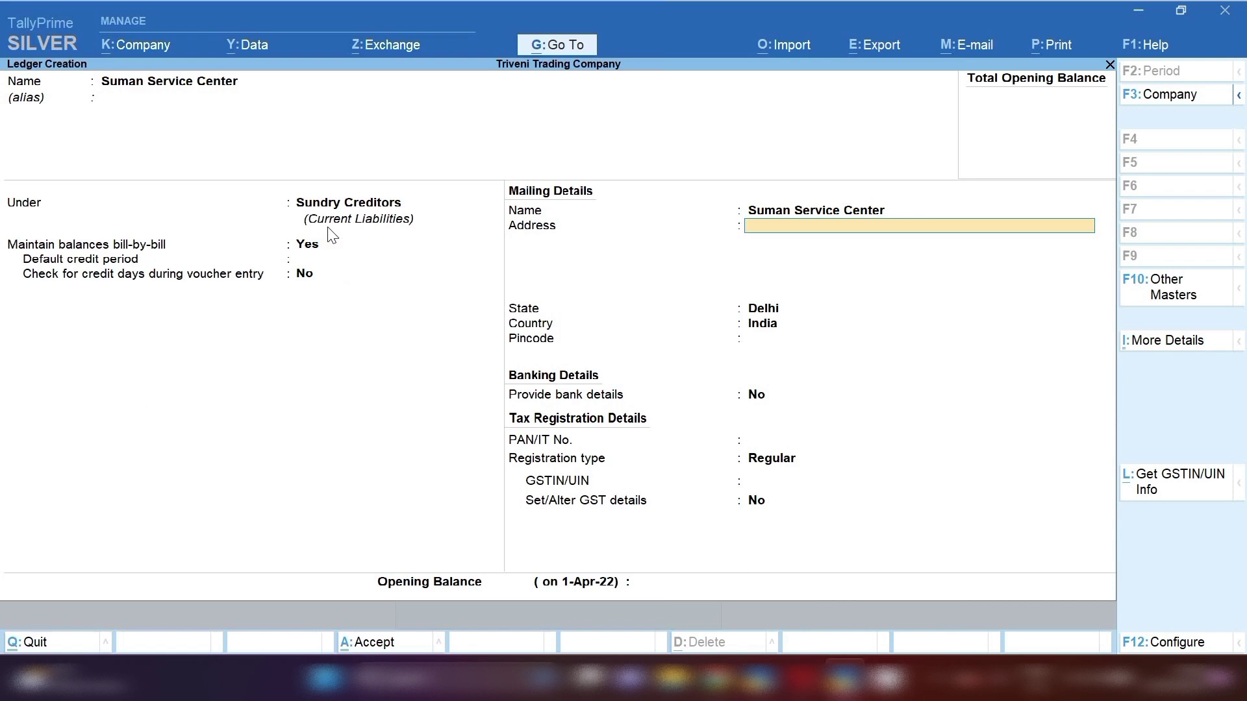
key("Return")
key("Return")
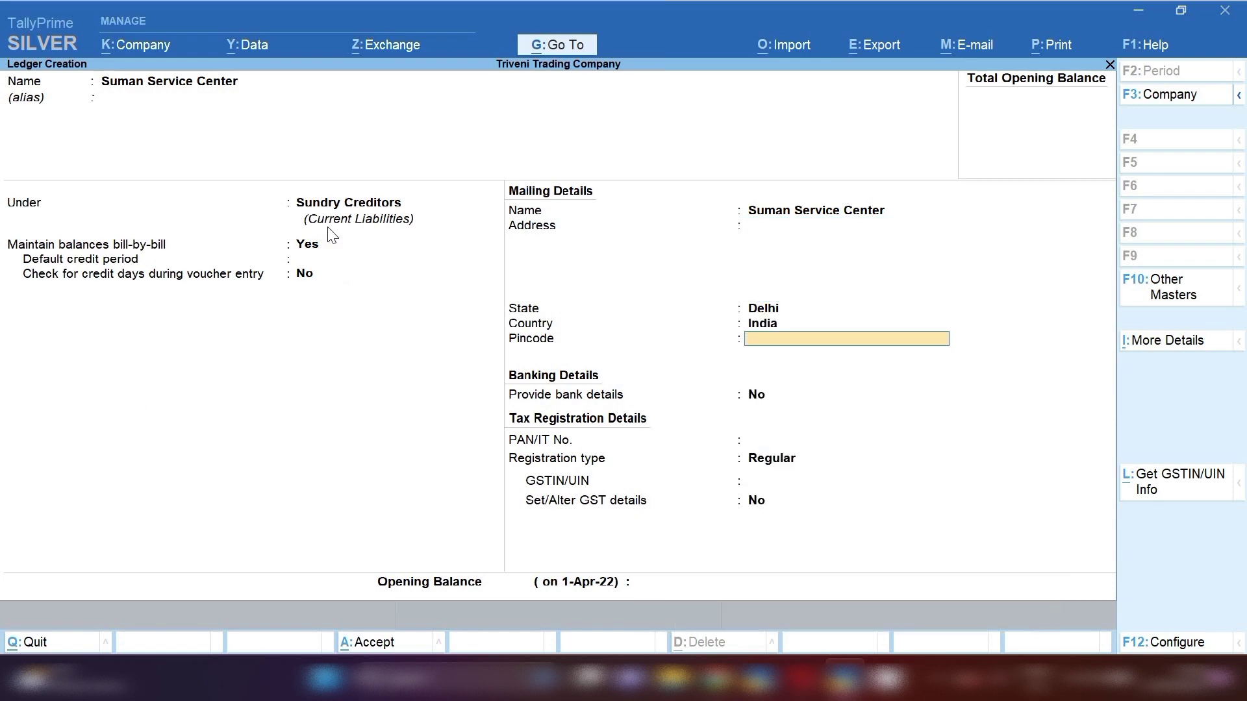
key("Return")
key("Return")
key("Return")
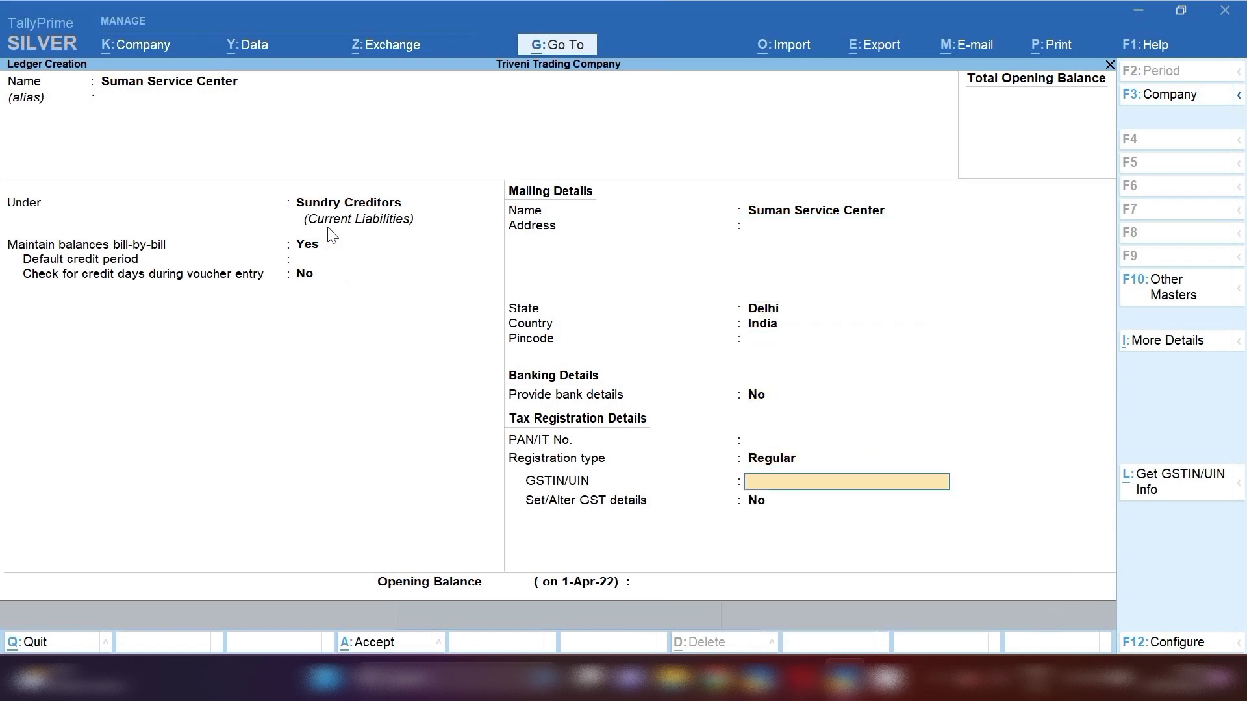
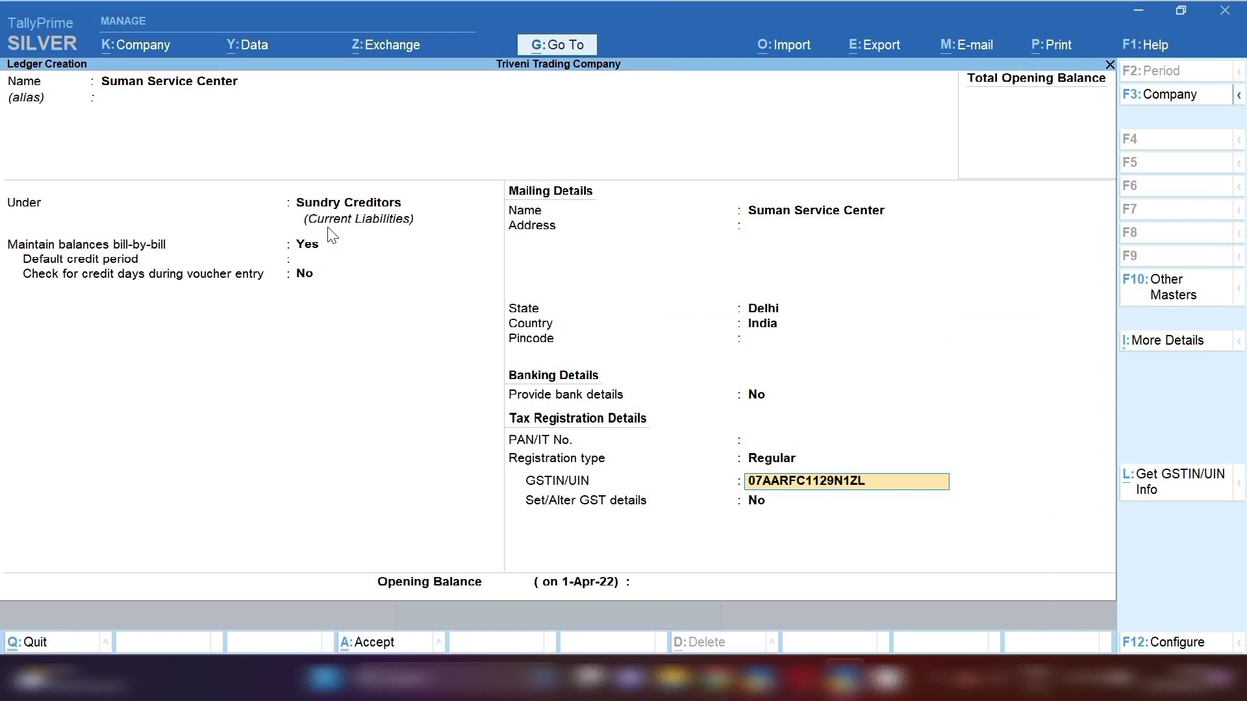
key("Return")
key("Return")
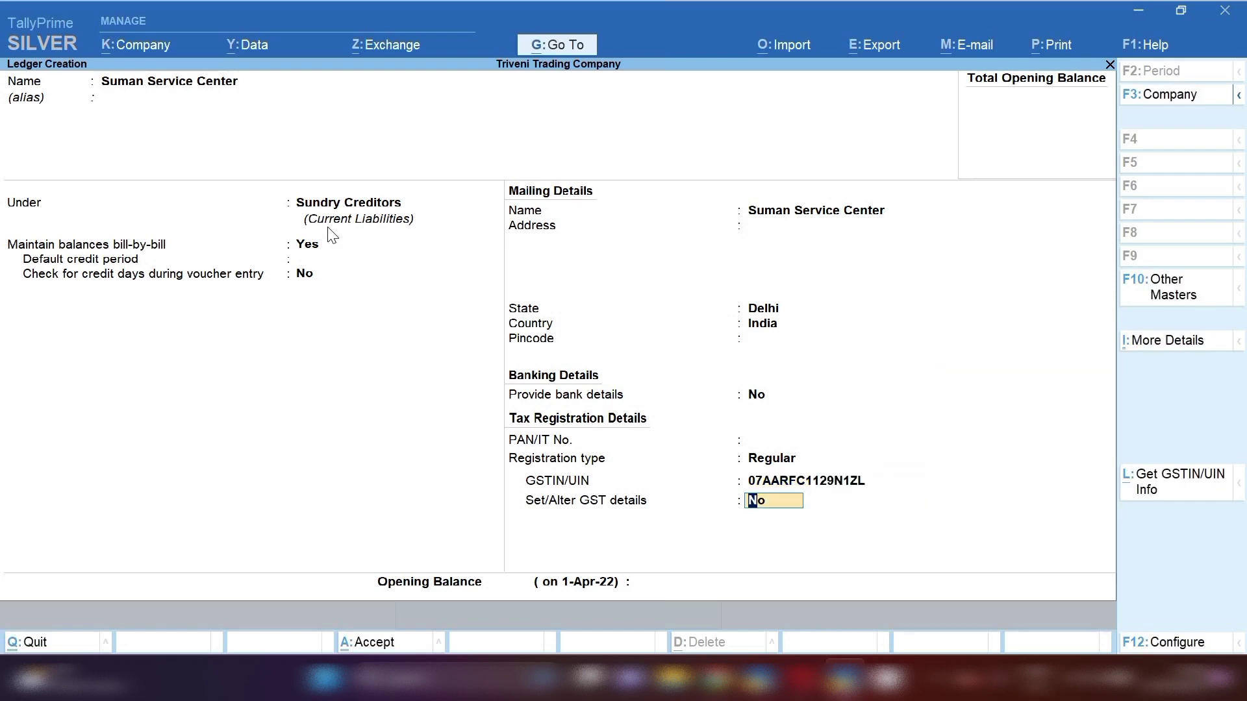
key("Return")
key("Return")
key("Return")
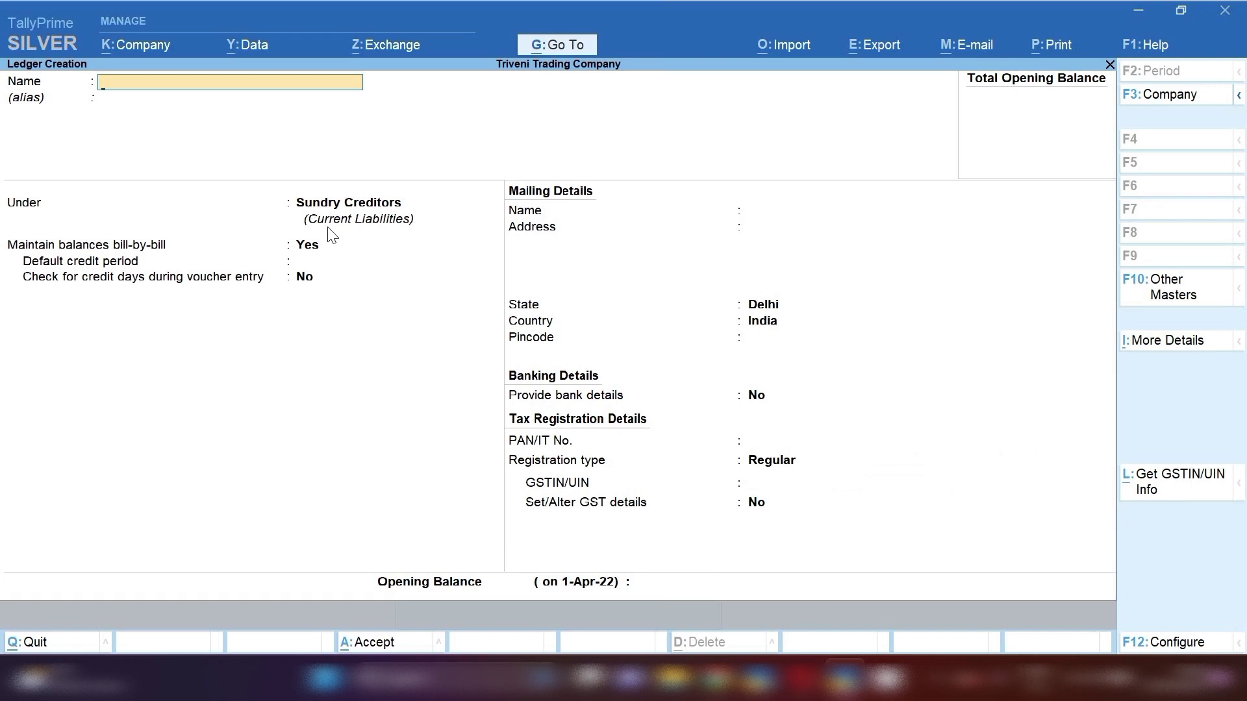
- Find the Input Cgst ledger and review its group and GST duty settings without changes
type("Purchase")
key("BackSpace")
key("BackSpace")
key("BackSpace")
key("BackSpace")
key("BackSpace")
key("BackSpace")
key("BackSpace")
key("BackSpace")
type("C")
key("BackSpace")
type("Inoput")
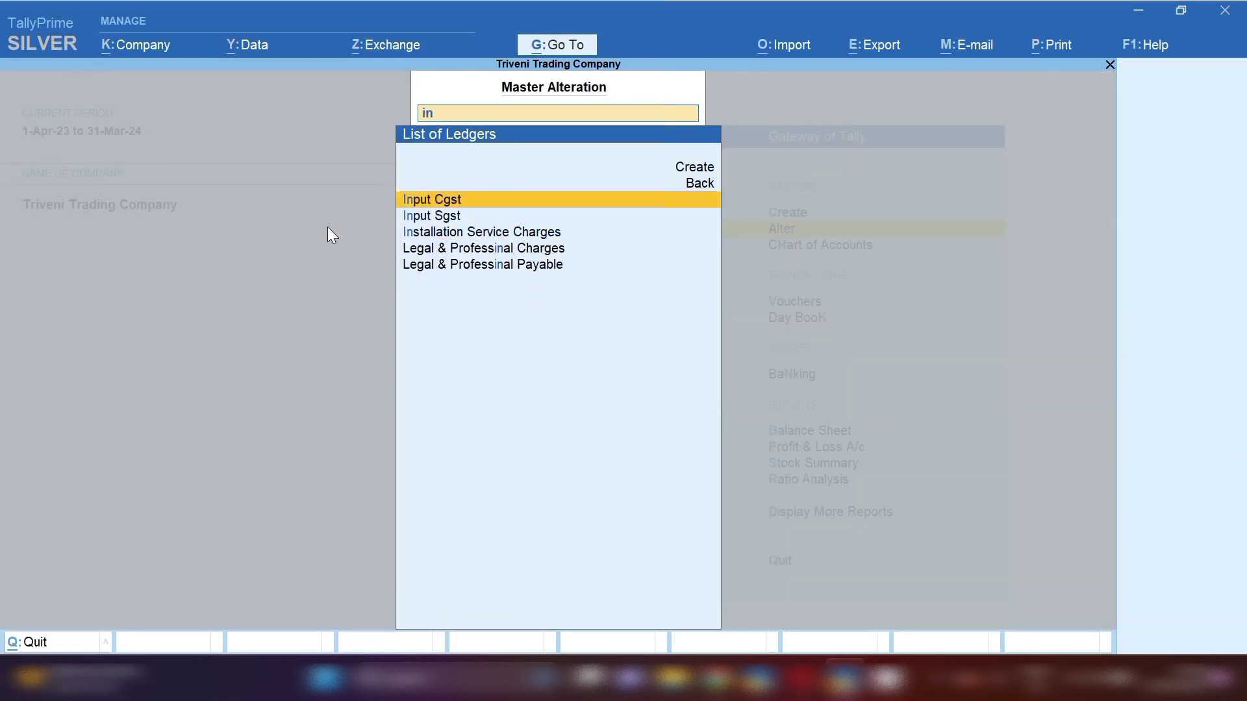
key("Return")
key("Return")
key("Return")
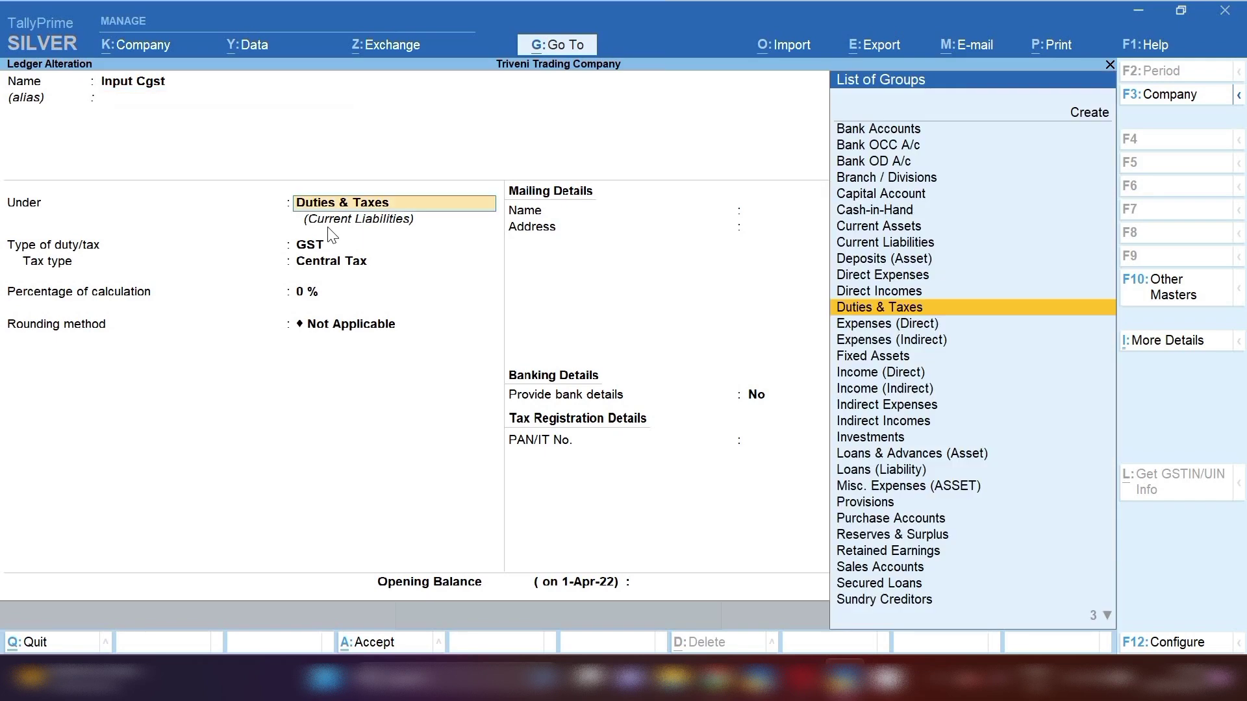
key("Return")
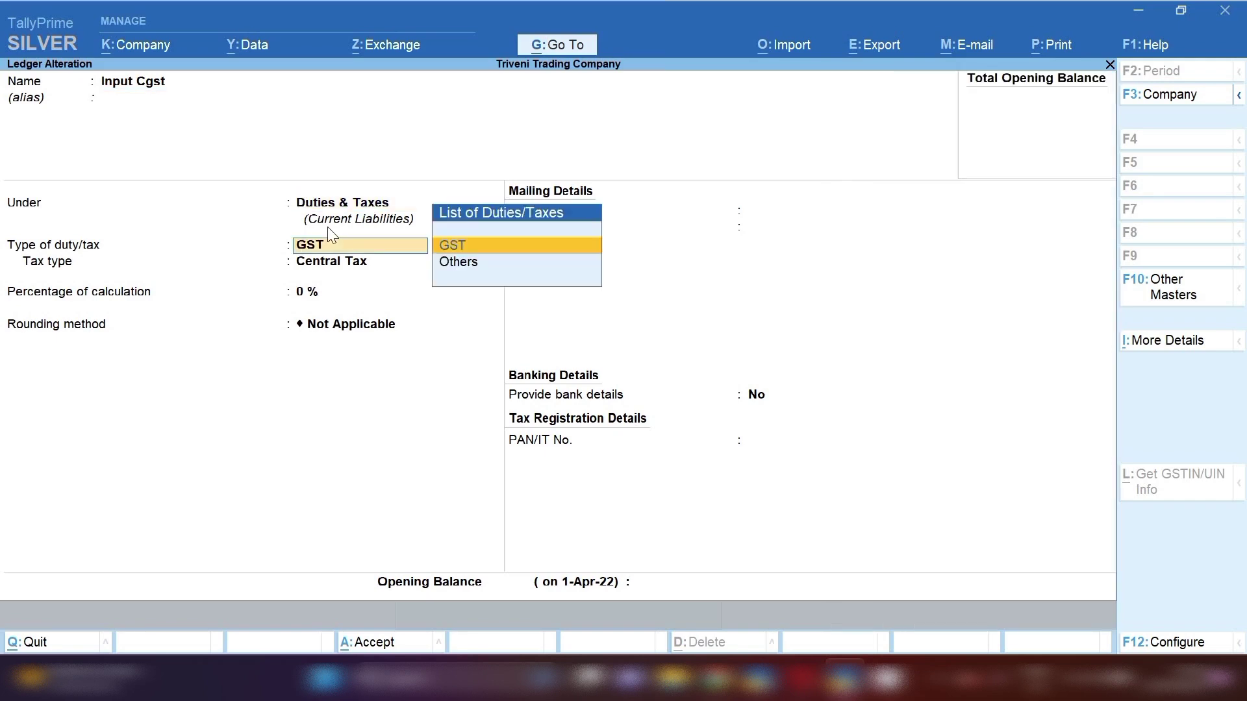
key("Return")
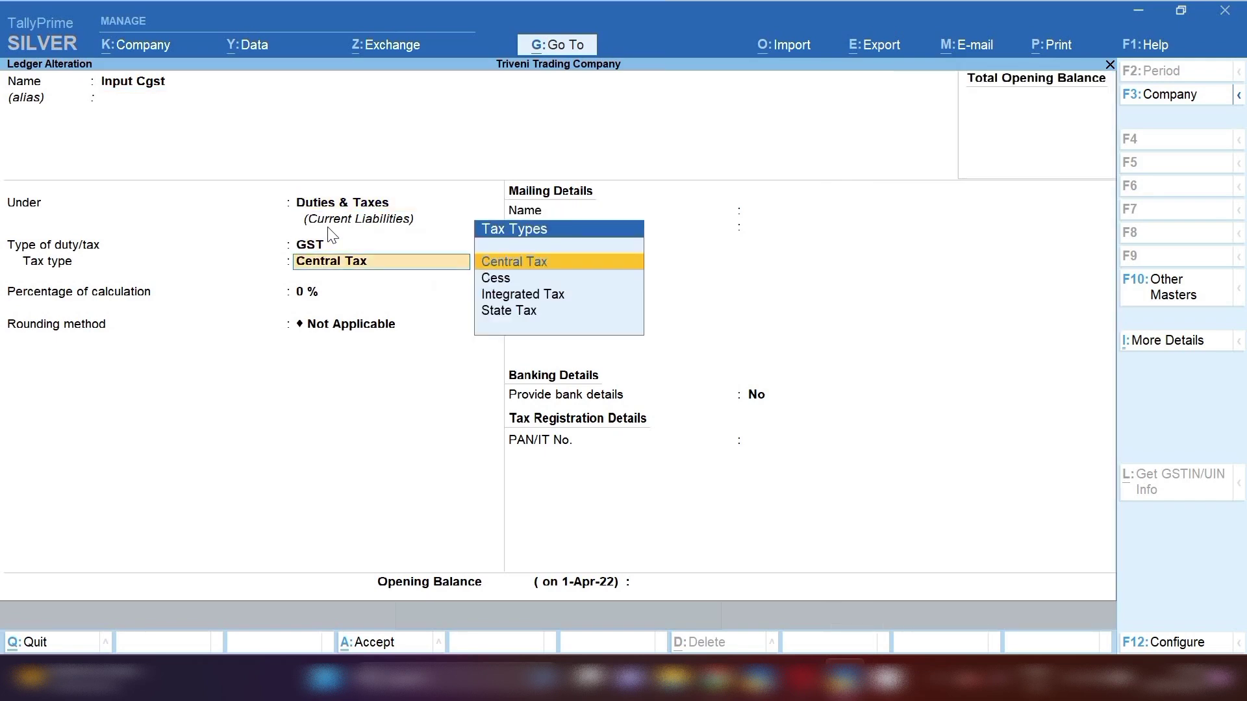
key("ctrl+a")
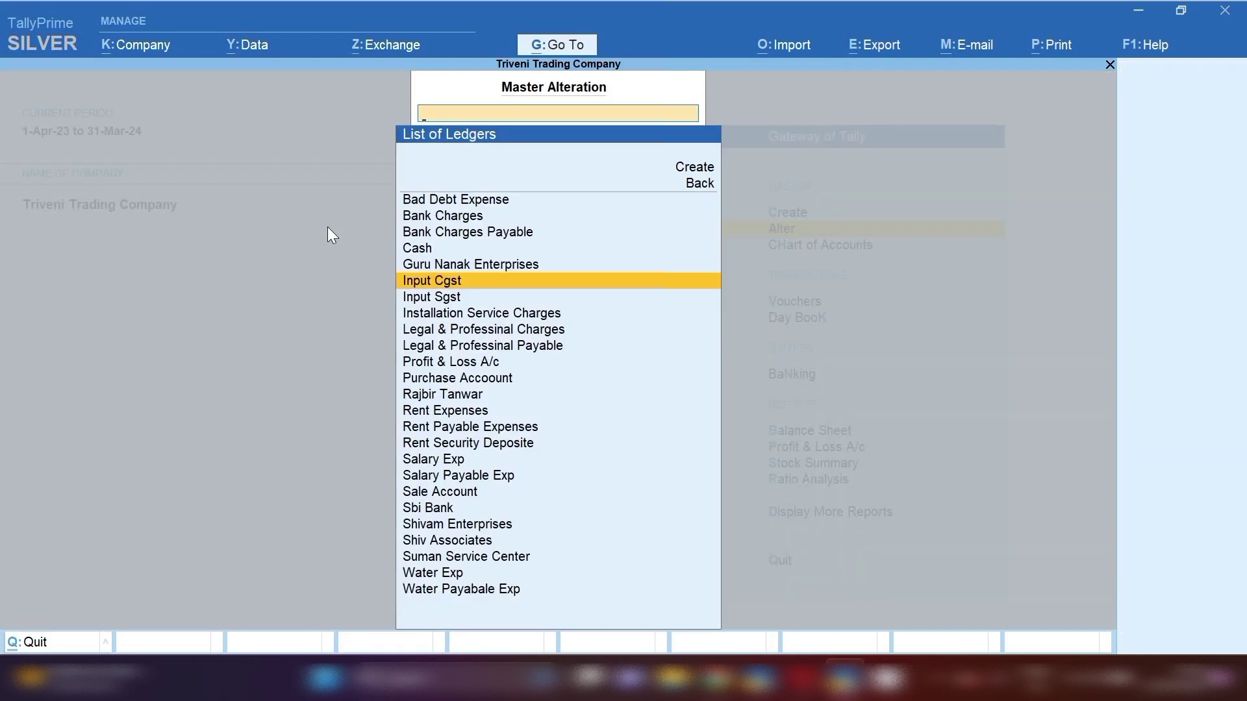
- Review the Input Sgst ledger's GST State Tax settings, quit without saving, and return to Gateway of Tally
key("Down")
key("Return")
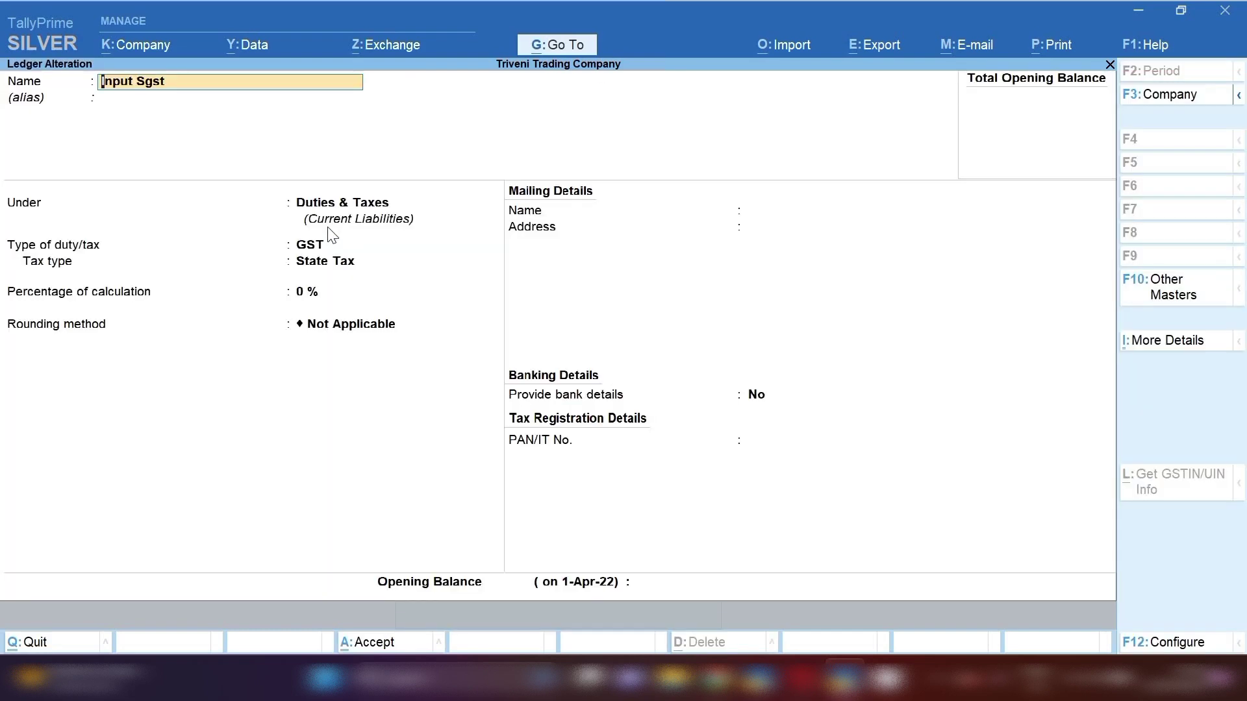
key("Return")
key("Return")
key("Return")
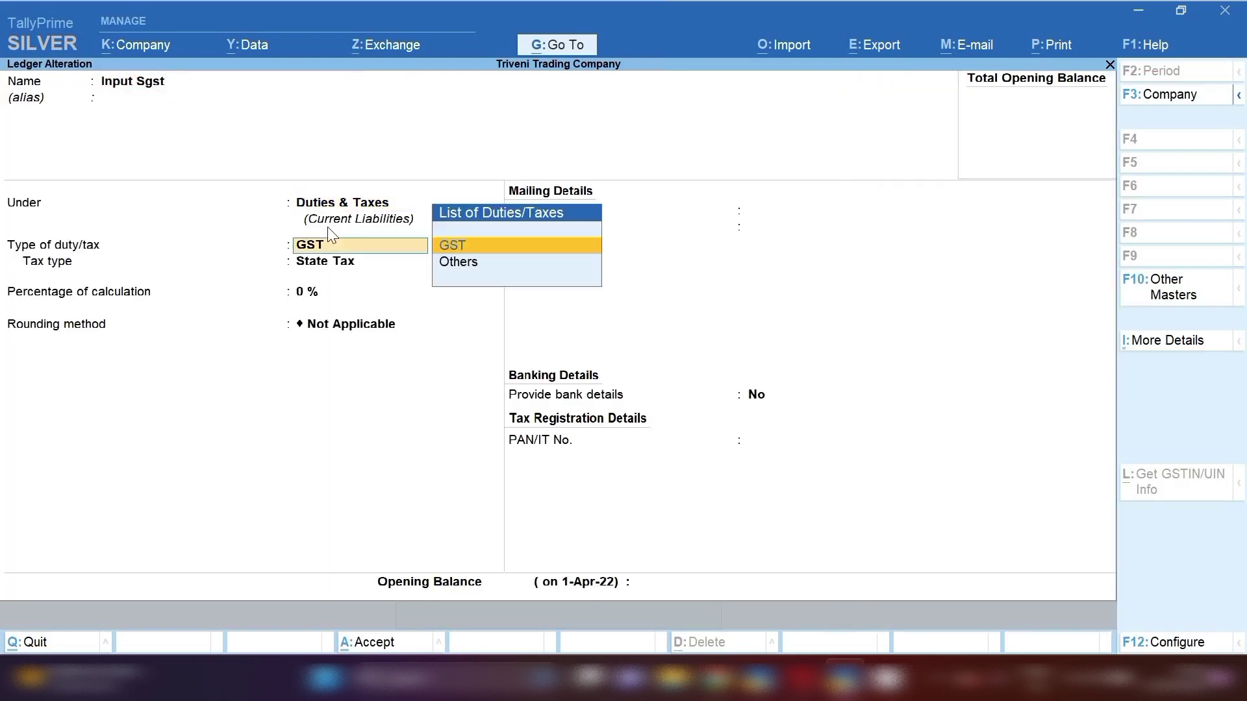
key("Return")
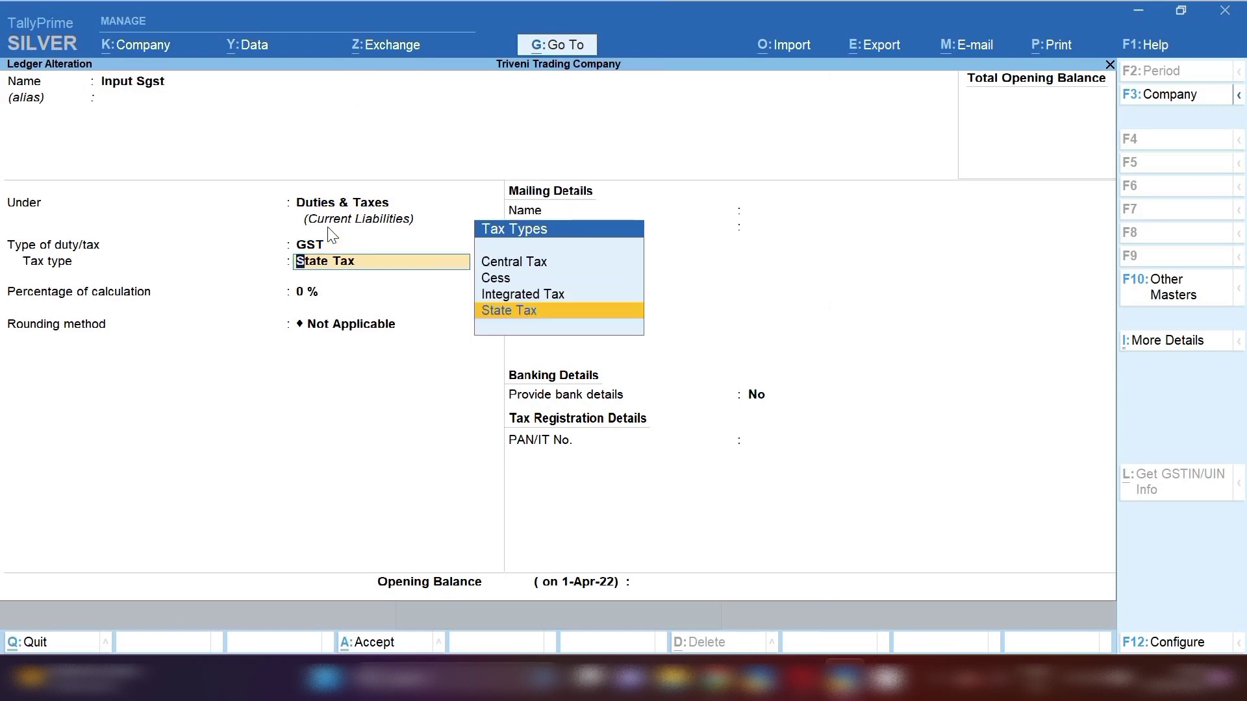
key("Return")
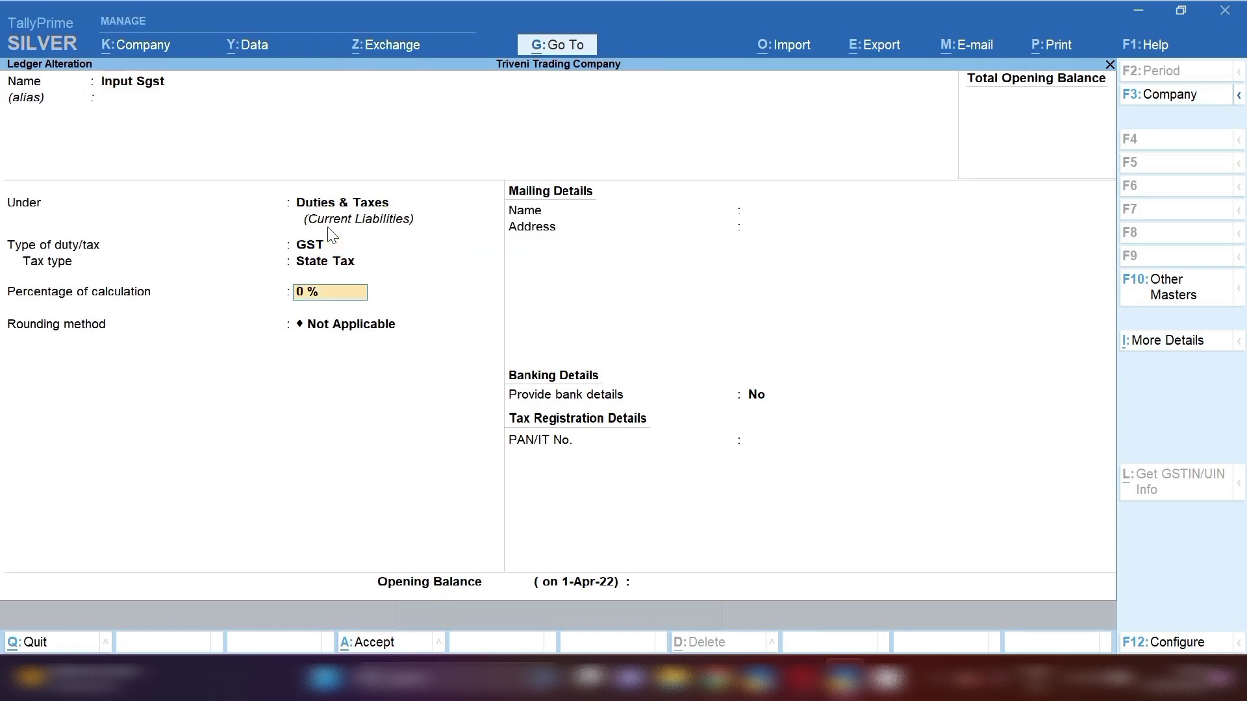
key("Escape")
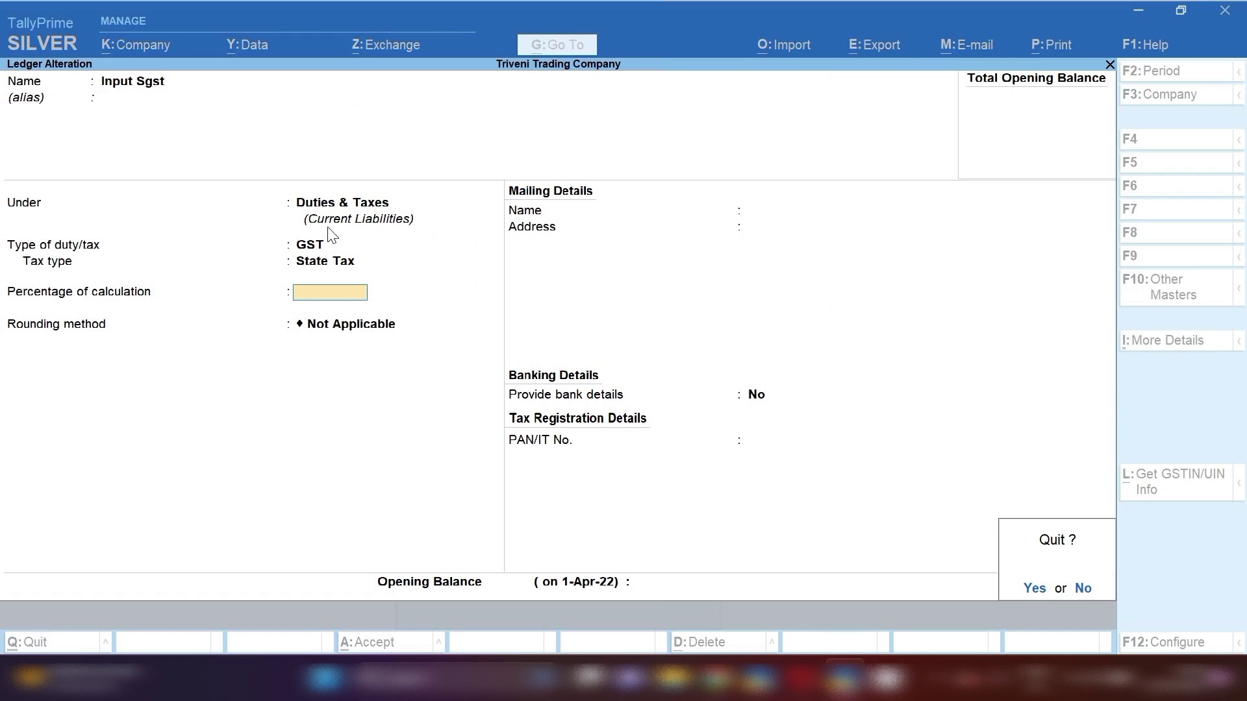
key("y")
key("Escape")
key("Escape")
key("Escape")
key("n")
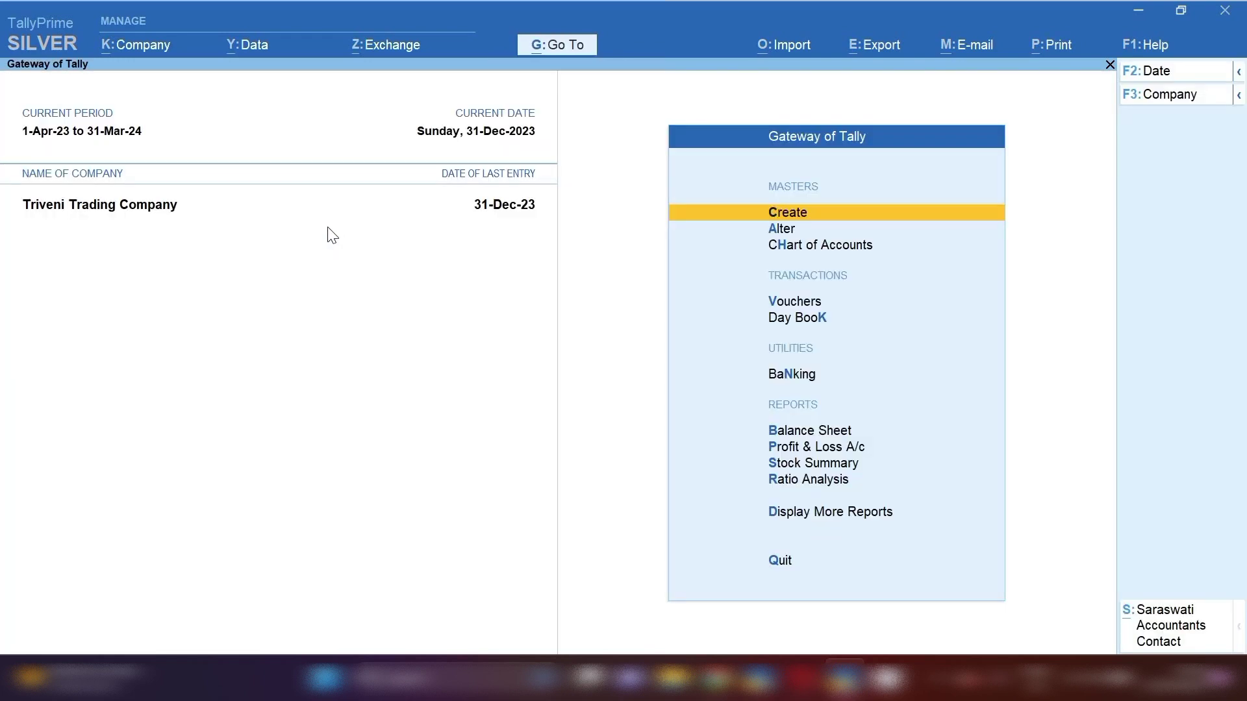
- Start a Purchase voucher from Vouchers and change its mode to Accounting Invoice
key("v")
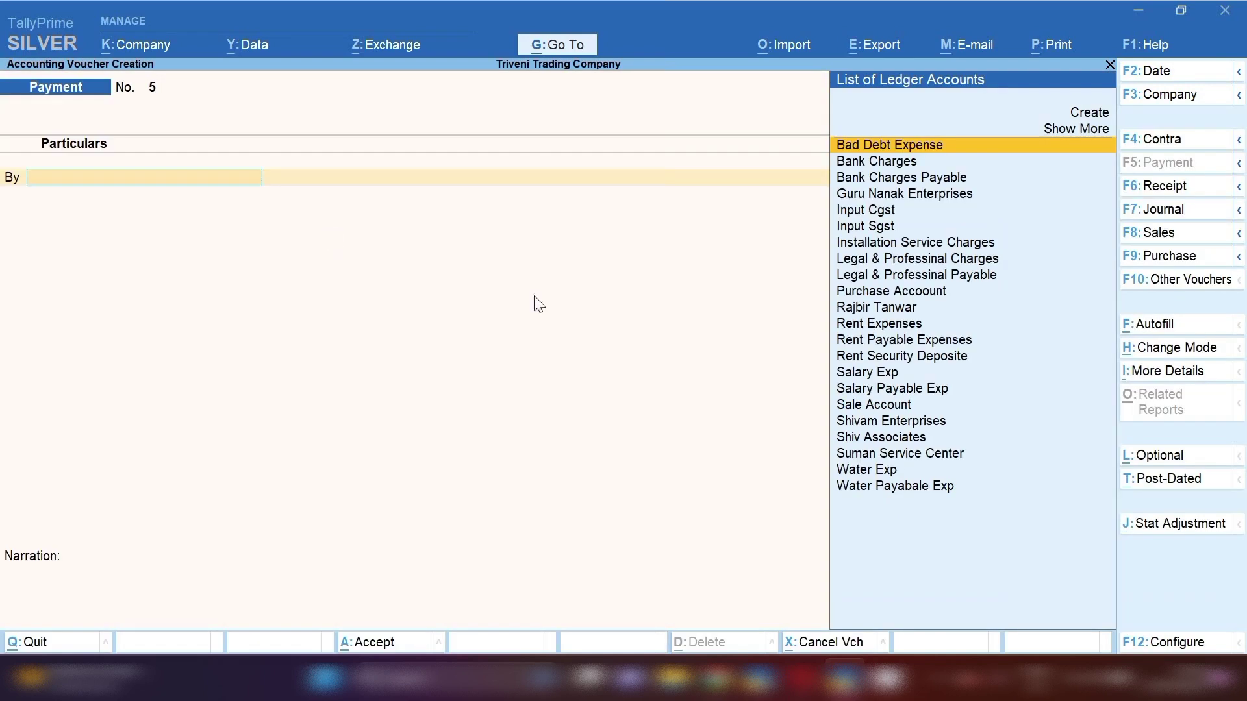
left_click(1160, 260)
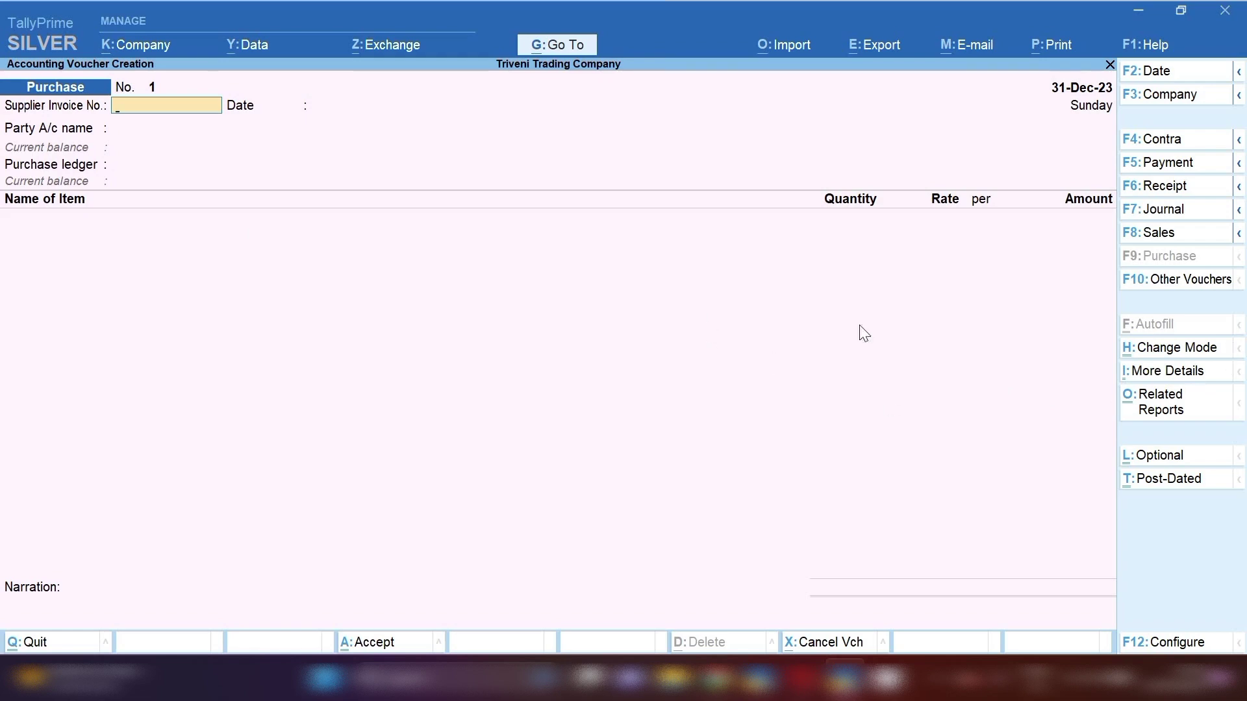
left_click(1155, 355)
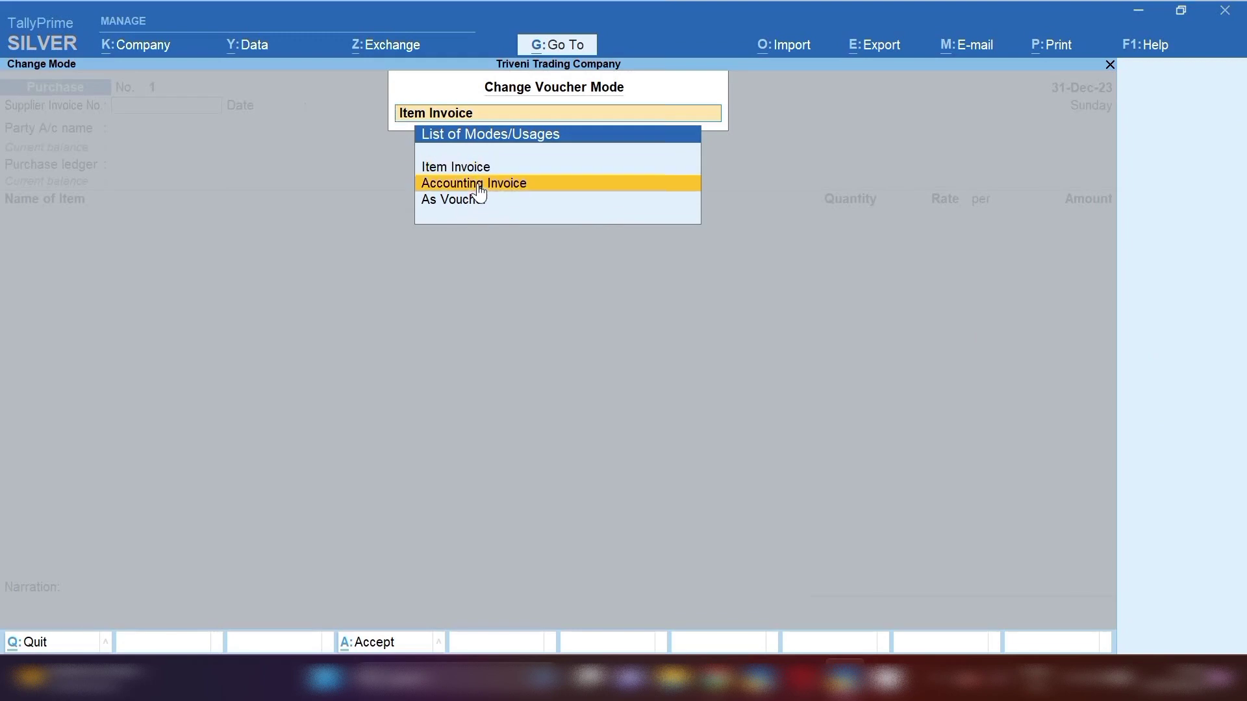
left_click(478, 187)
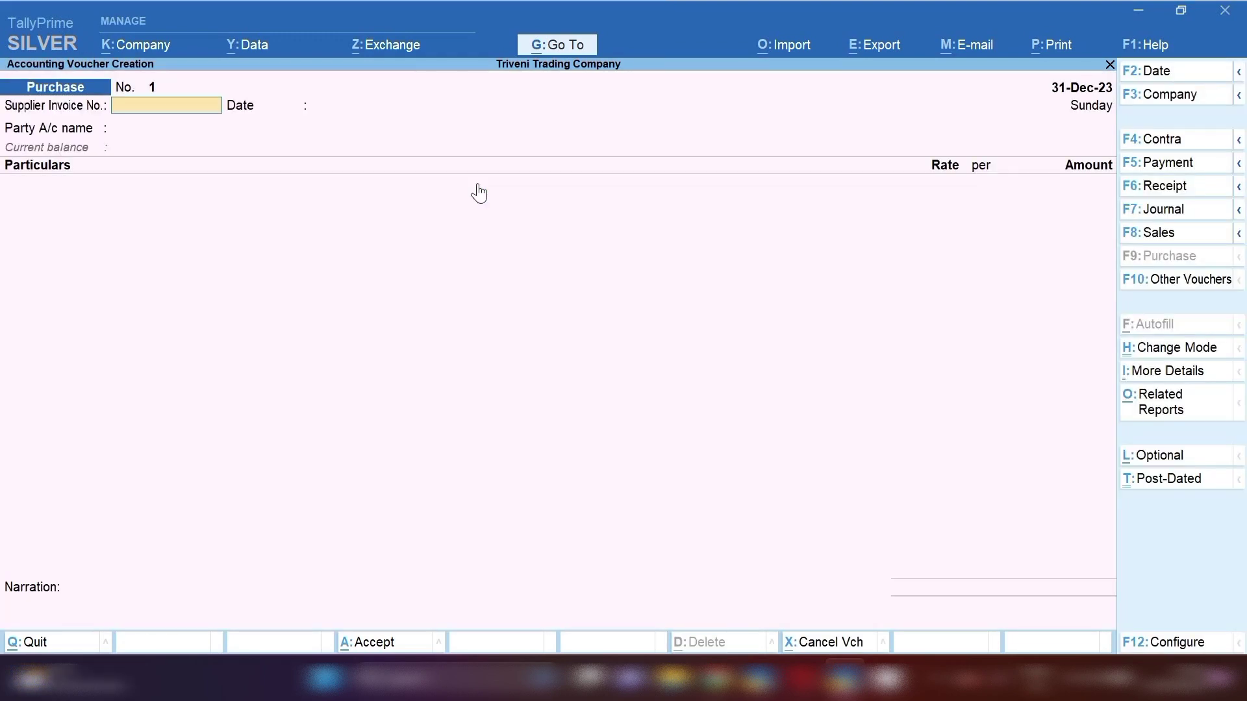
- Enter the supplier invoice number and set the voucher date to 1-Apr-23
type("1236")
key("Return")
key("F2")
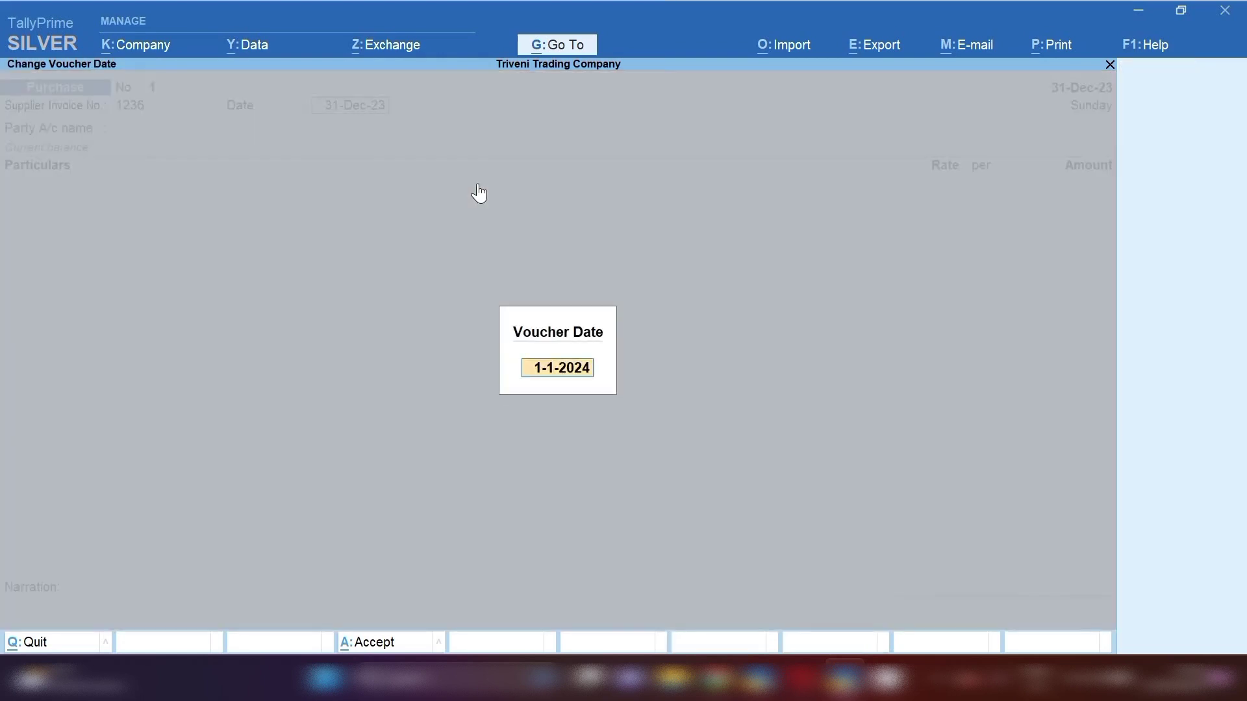
type("31.3.23")
key("Return")
type("1.4.23")
key("Return")
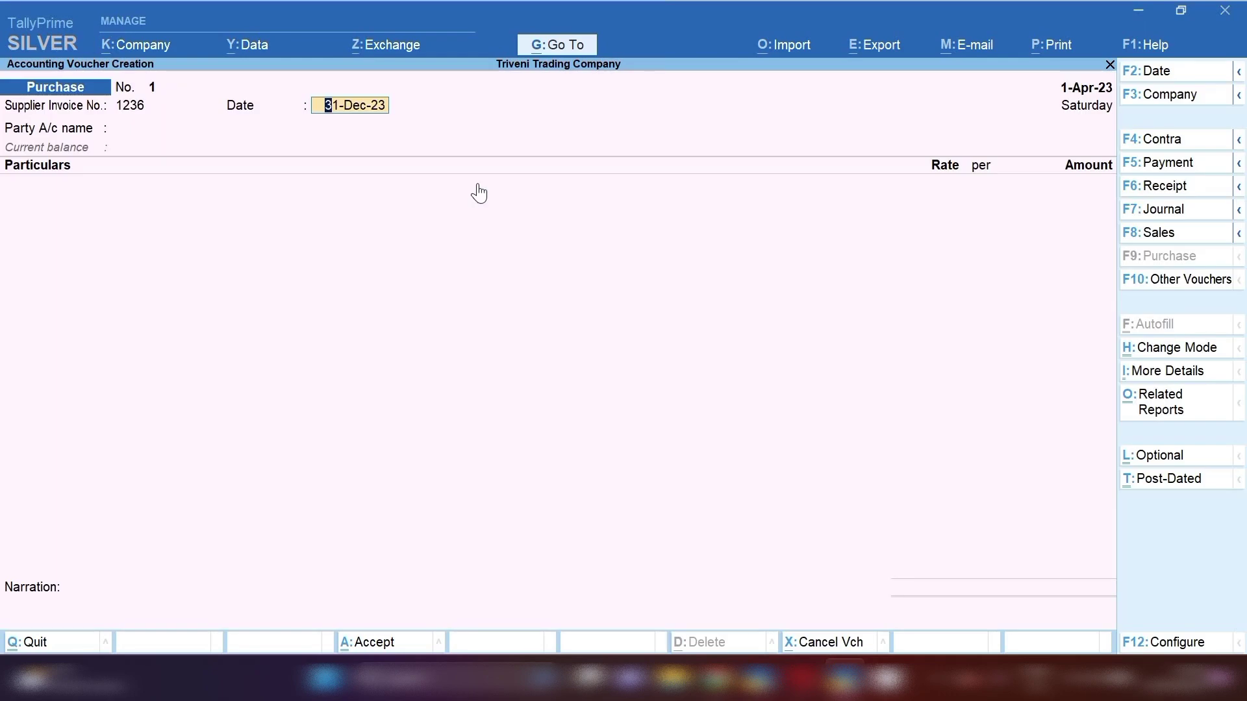
- Set the invoice date to 1-Apr-23 and choose Suman Service Center as party, accepting its details
type("1.4.23")
key("Return")
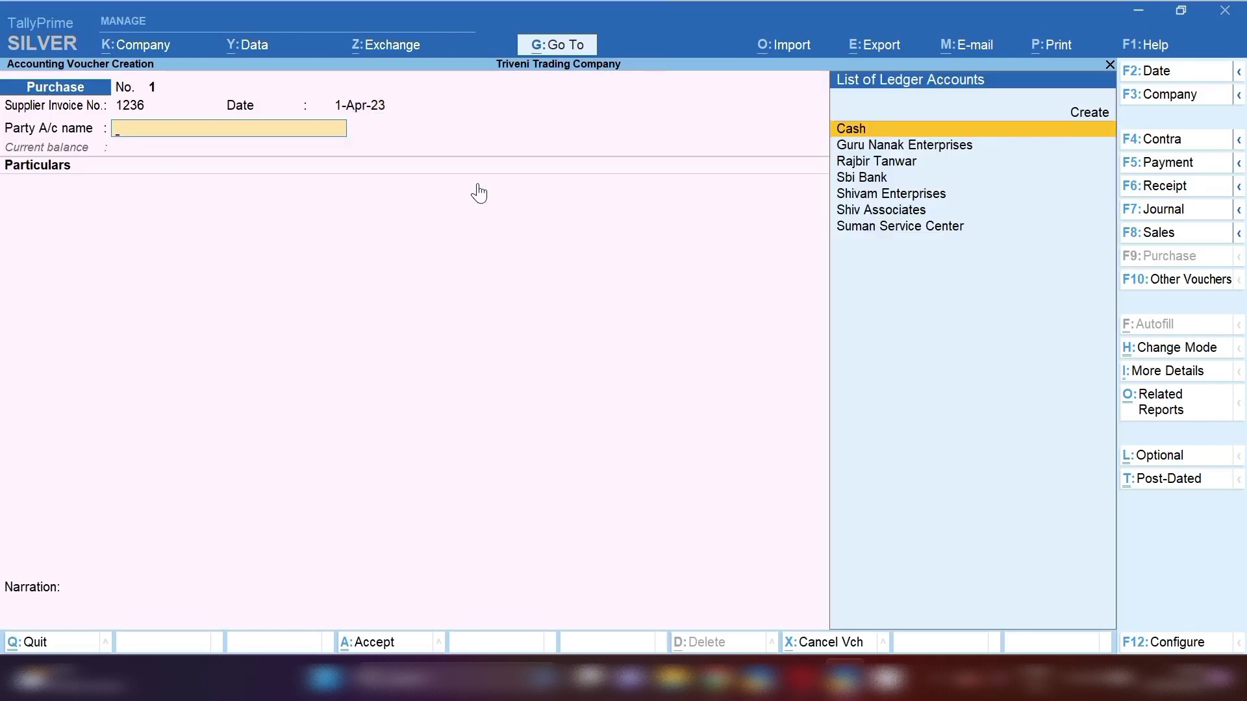
key("Down")
key("Down")
key("Down")
key("Down")
key("Down")
key("Down")
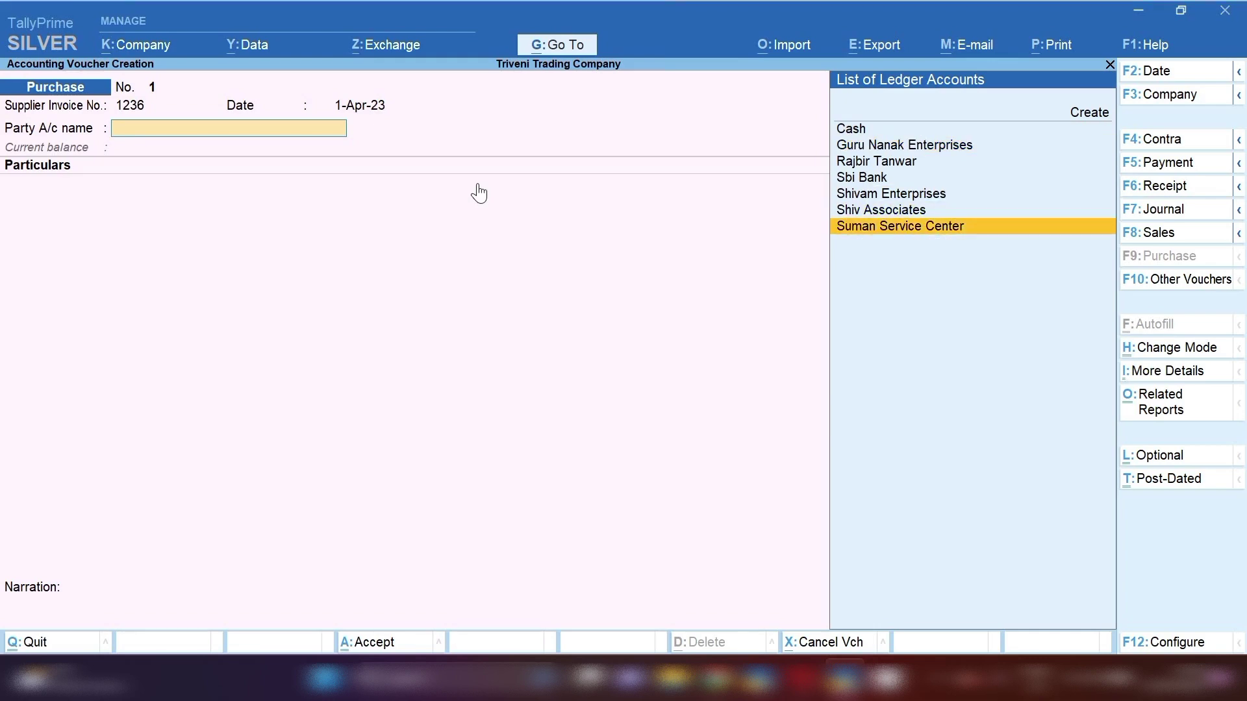
key("Return")
key("Return")
key("Return")
key("Return")
key("Return")
key("Return")
key("Return")
key("Return")
key("Return")
key("Return")
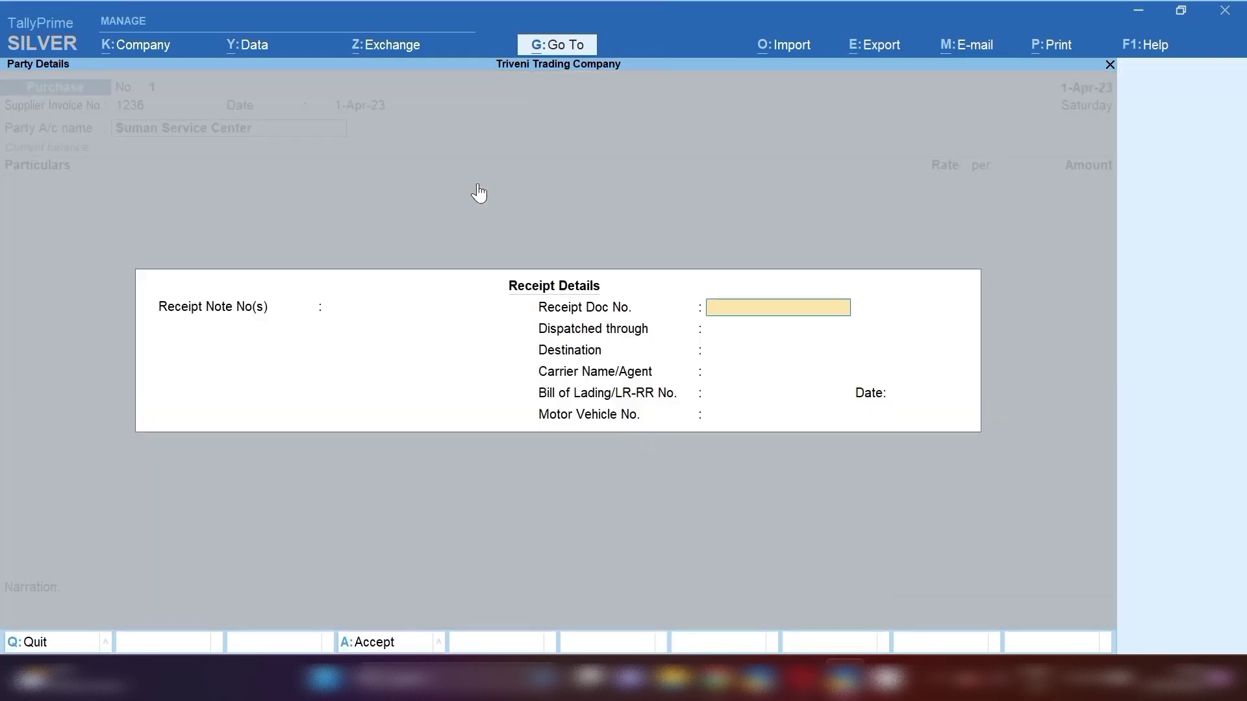
key("Return")
key("Return")
key("Return")
key("Return")
key("Return")
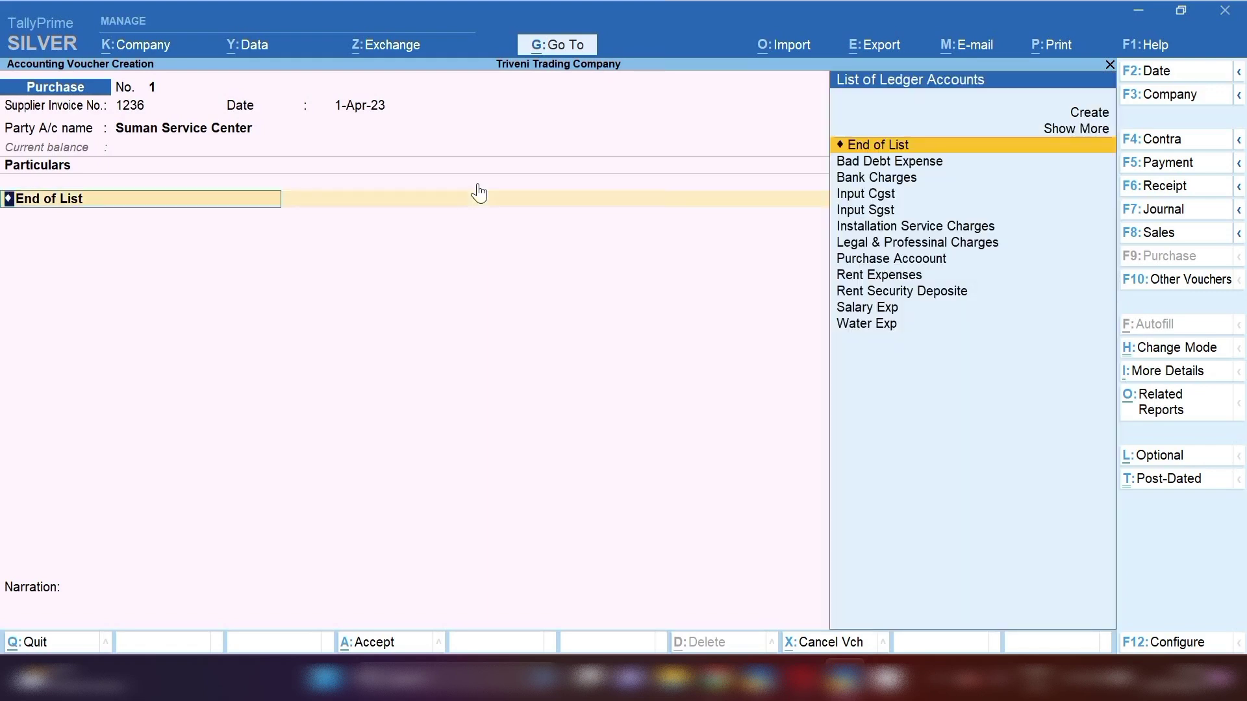
- Choose Installation Service Charges as the first ledger line, skipping its description
key("Down")
key("Down")
key("Down")
key("Down")
key("Down")
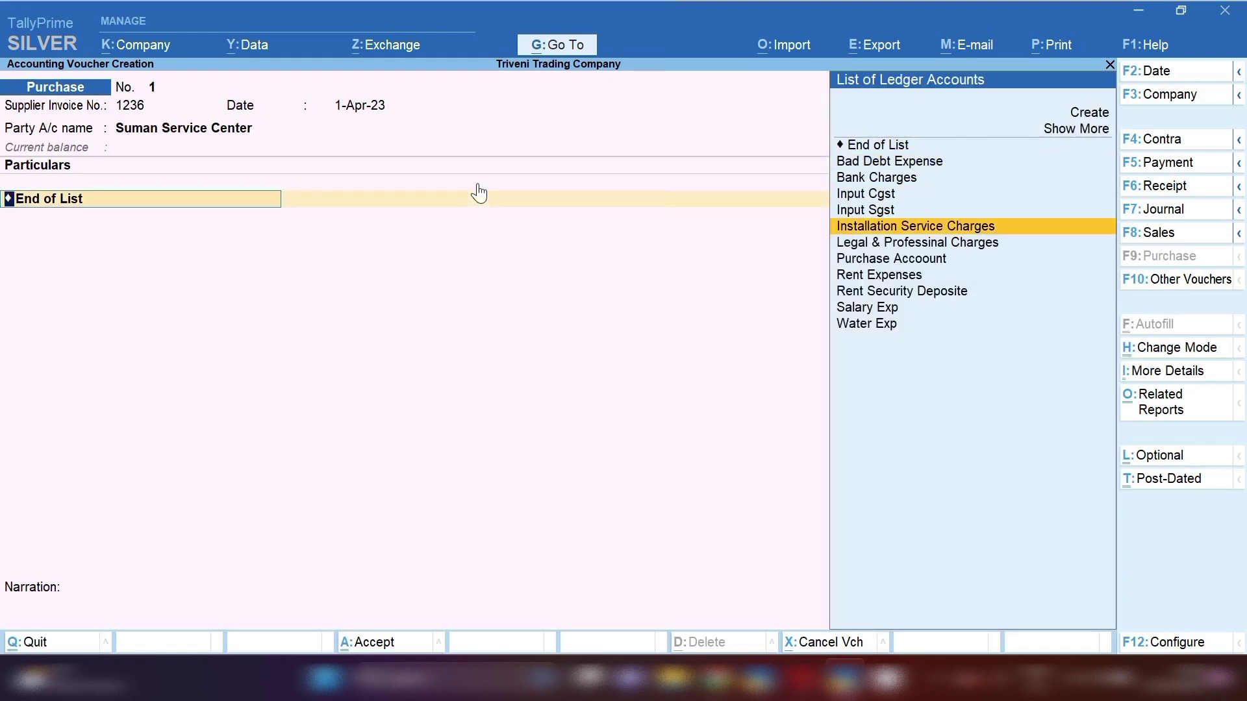
key("Return")
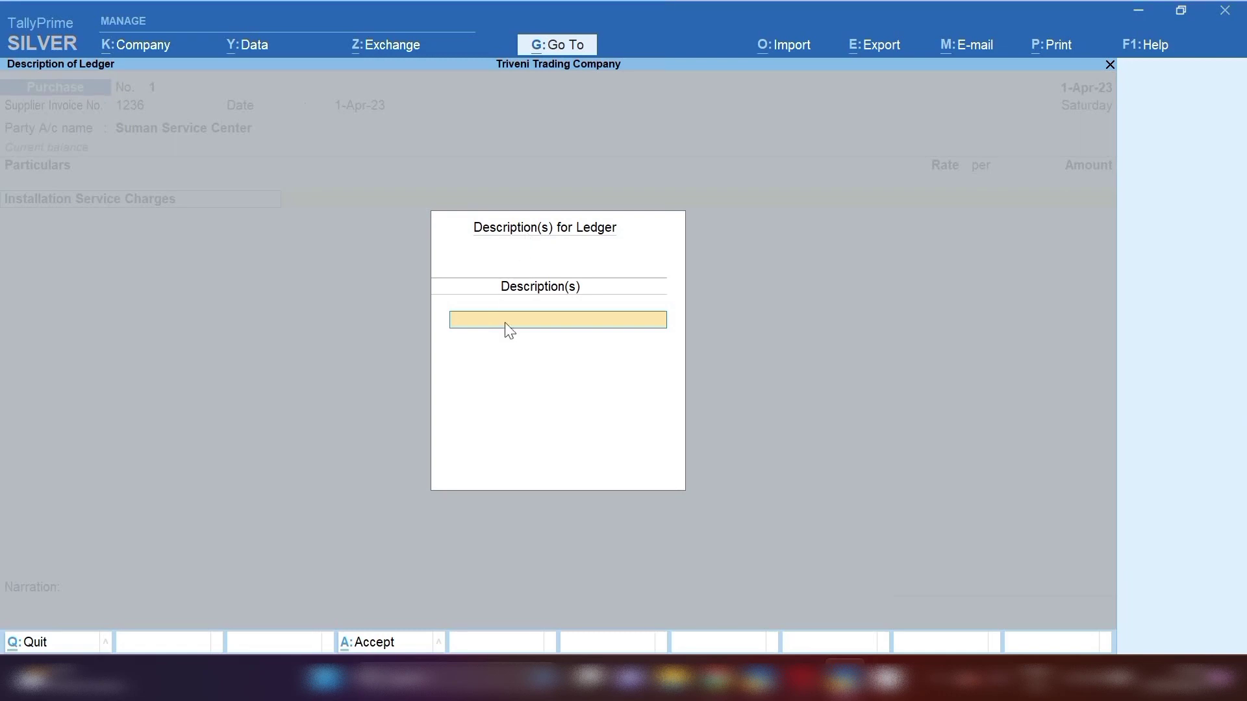
key("Escape")
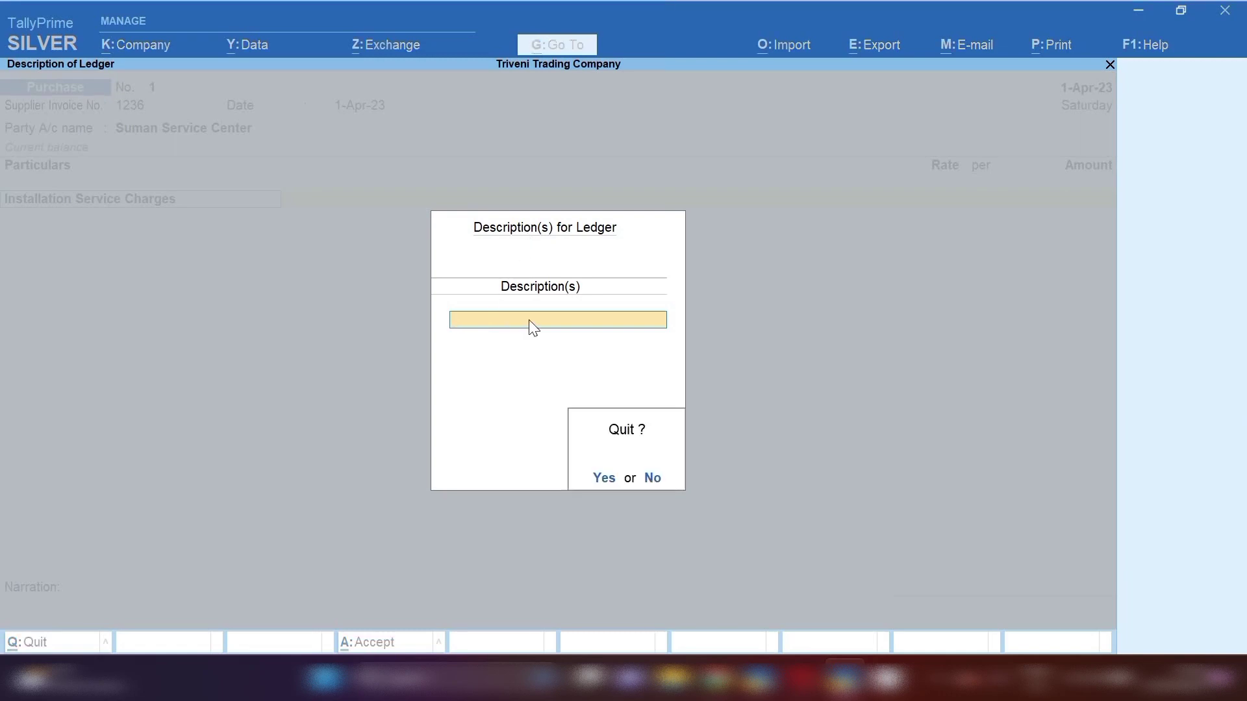
key("y")
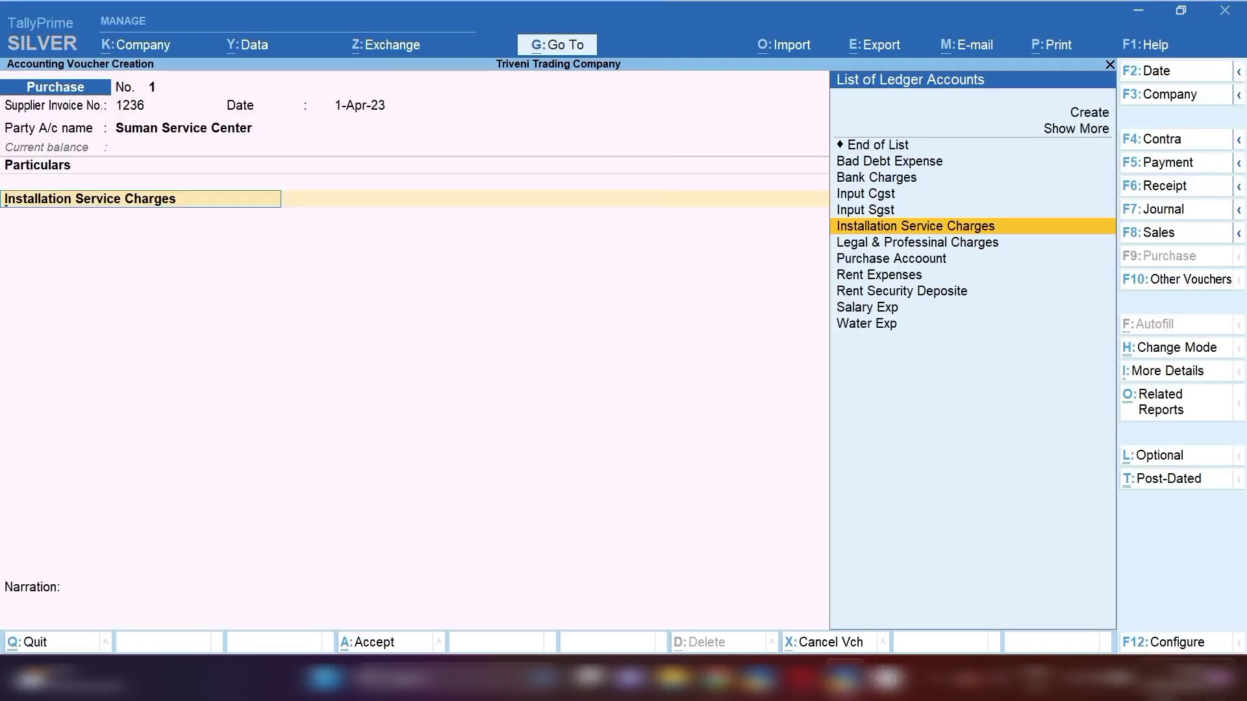
- Enable Provide Additional Descriptions for Ledgers in voucher configuration and reselect Installation Service Charges
left_click(1148, 648)
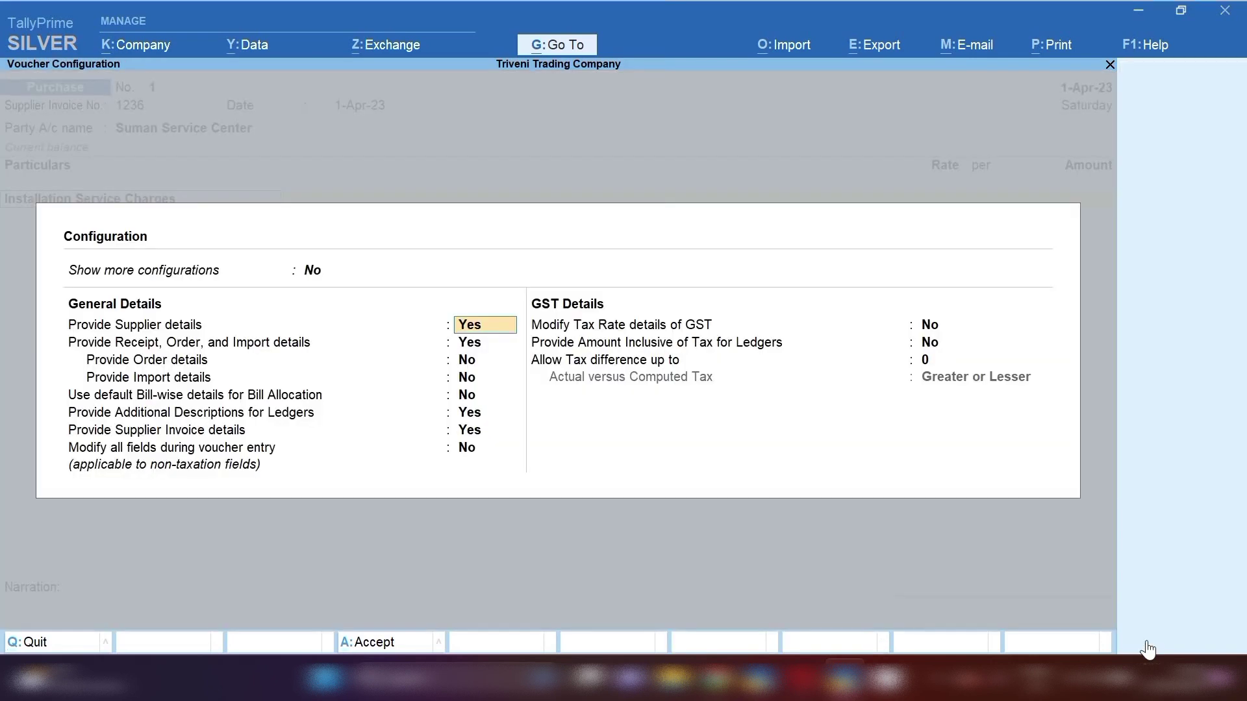
left_click(316, 273)
type("y")
key("Return")
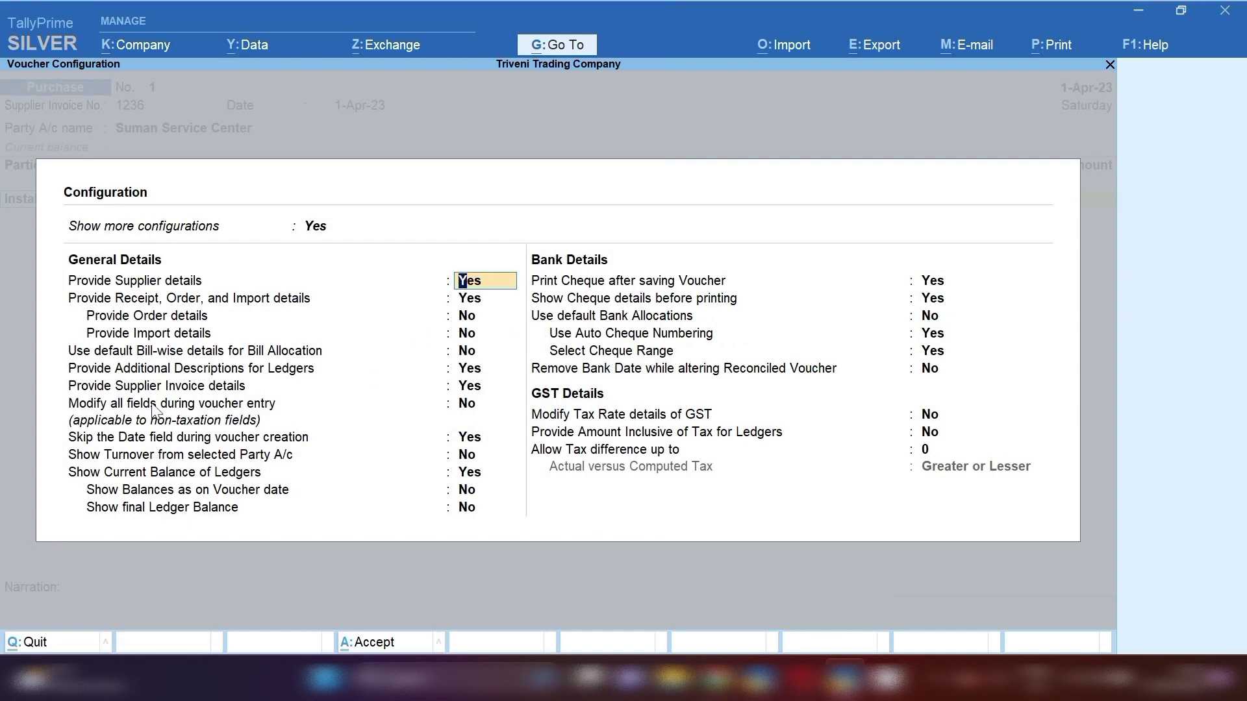
left_click(111, 369)
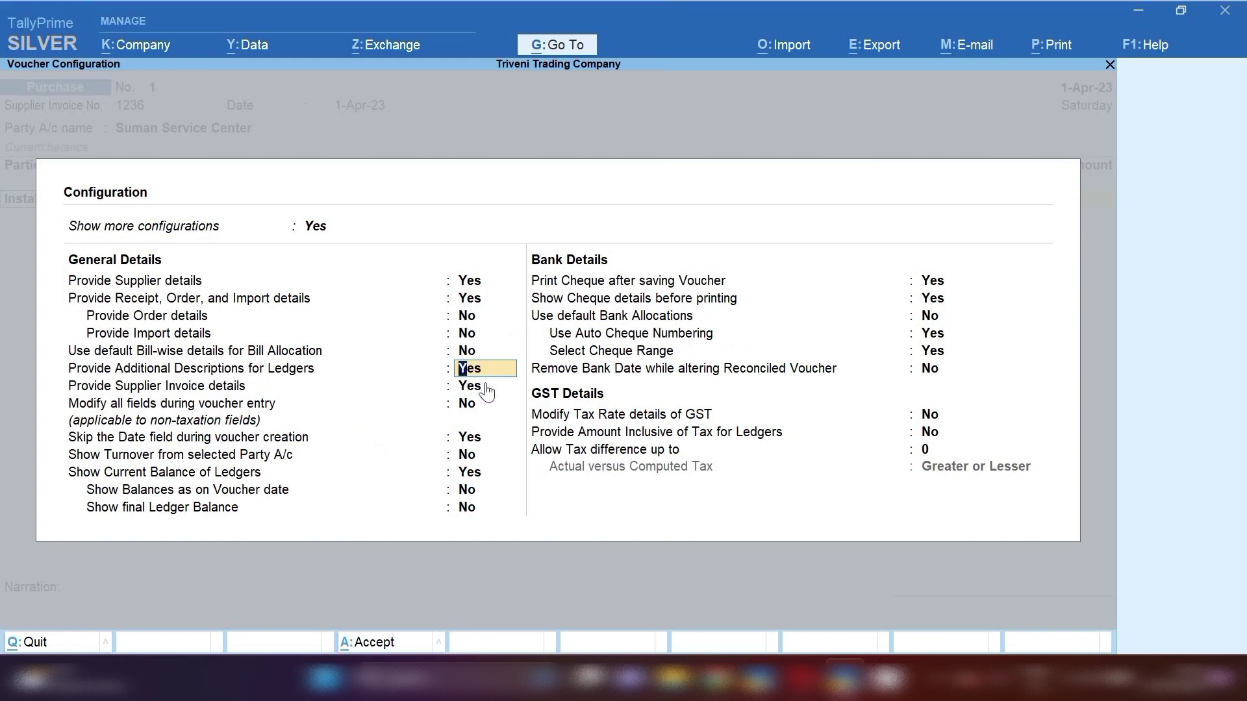
key("ctrl+a")
key("Return")
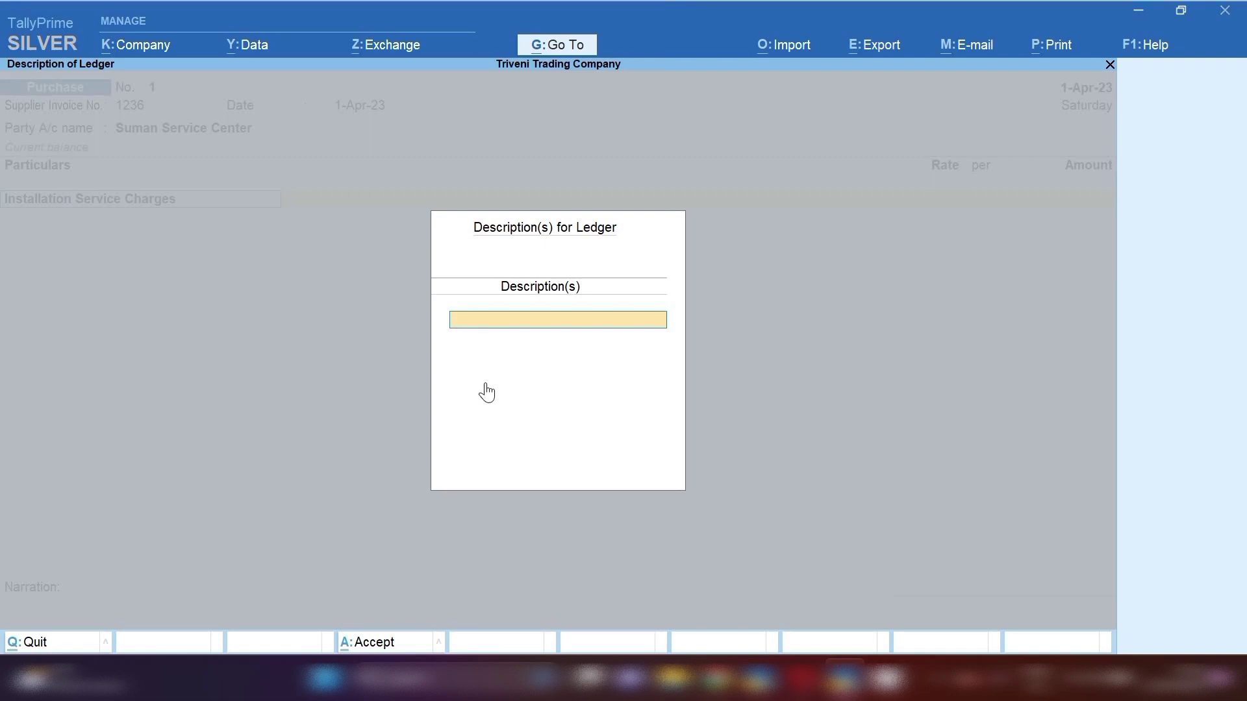
- Enter 'Hoist Machine' as the description for the Installation Service Charges line
type("Hoist Mahchine")
key("Return")
key("Return")
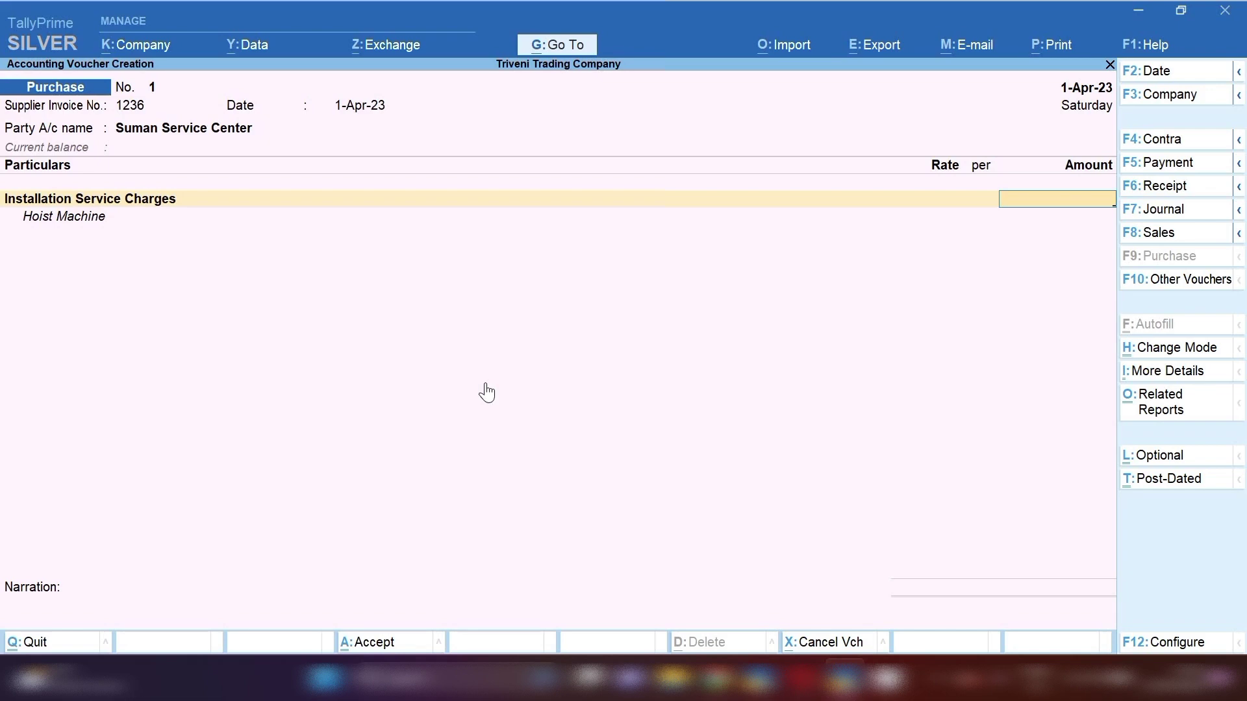
- Set the line amount to 10,000.00 and start the next row with 'Cgs'
type("10,")
type("0000")
key("Return")
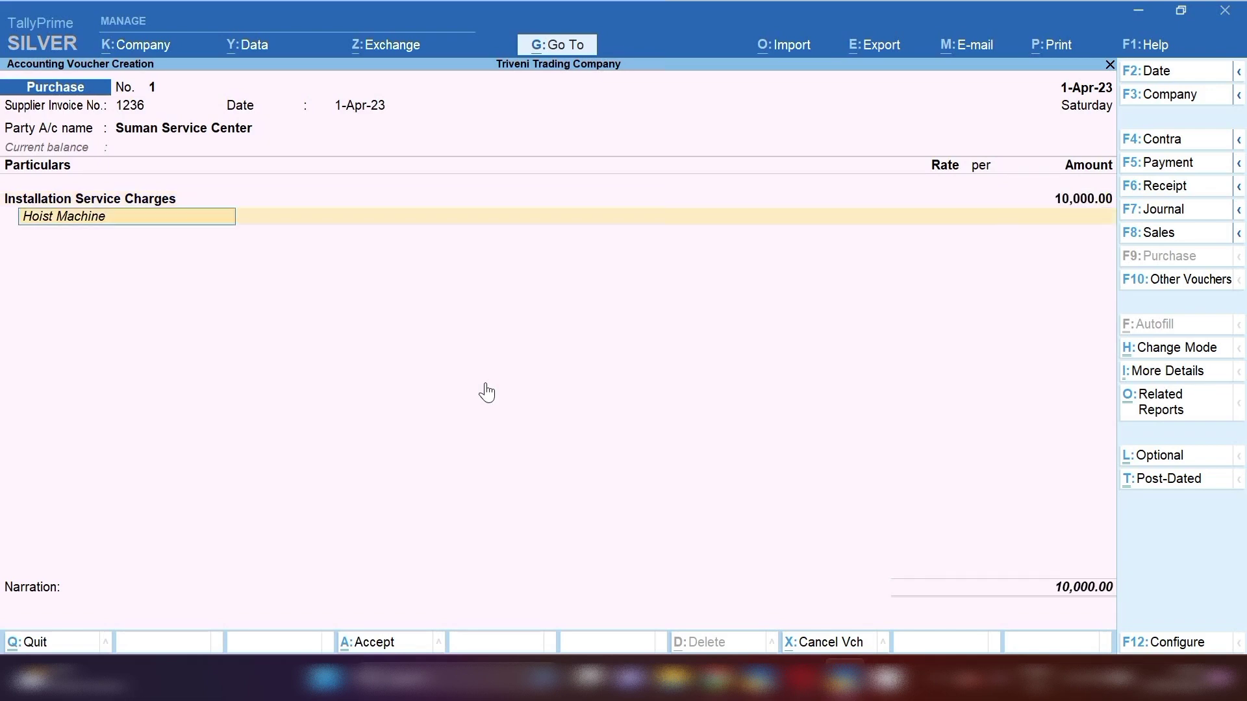
key("Return")
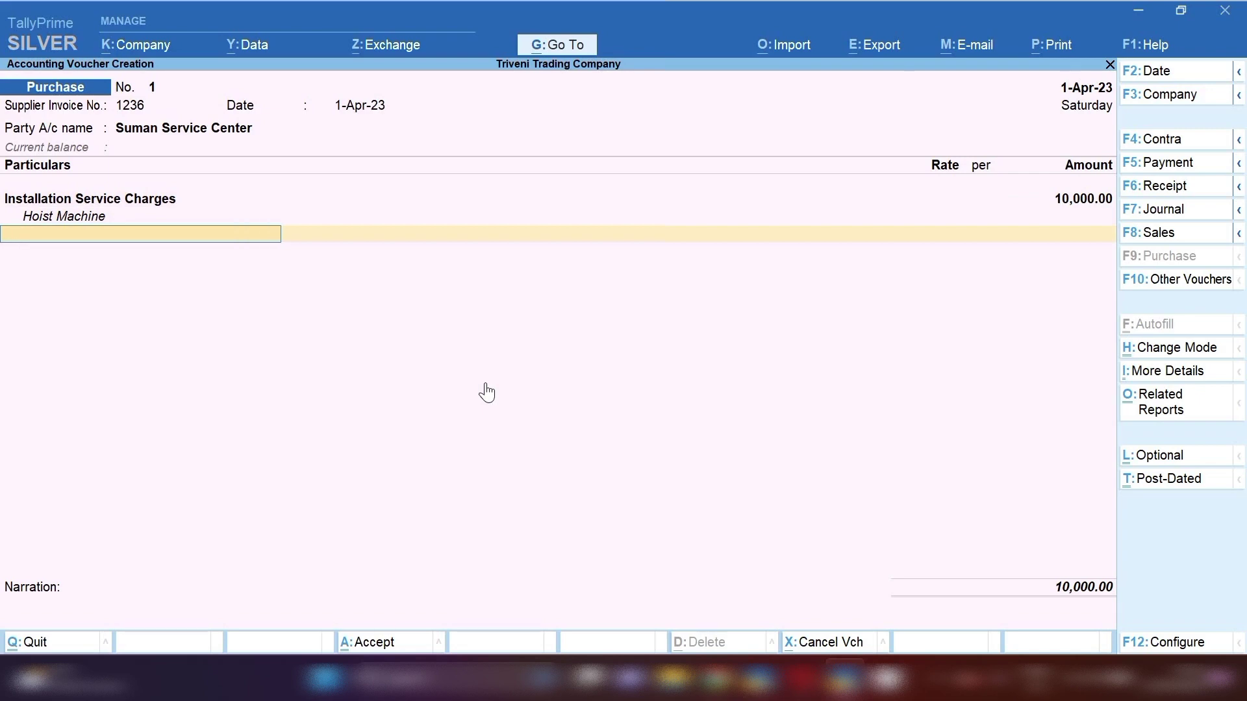
type("Cgs")
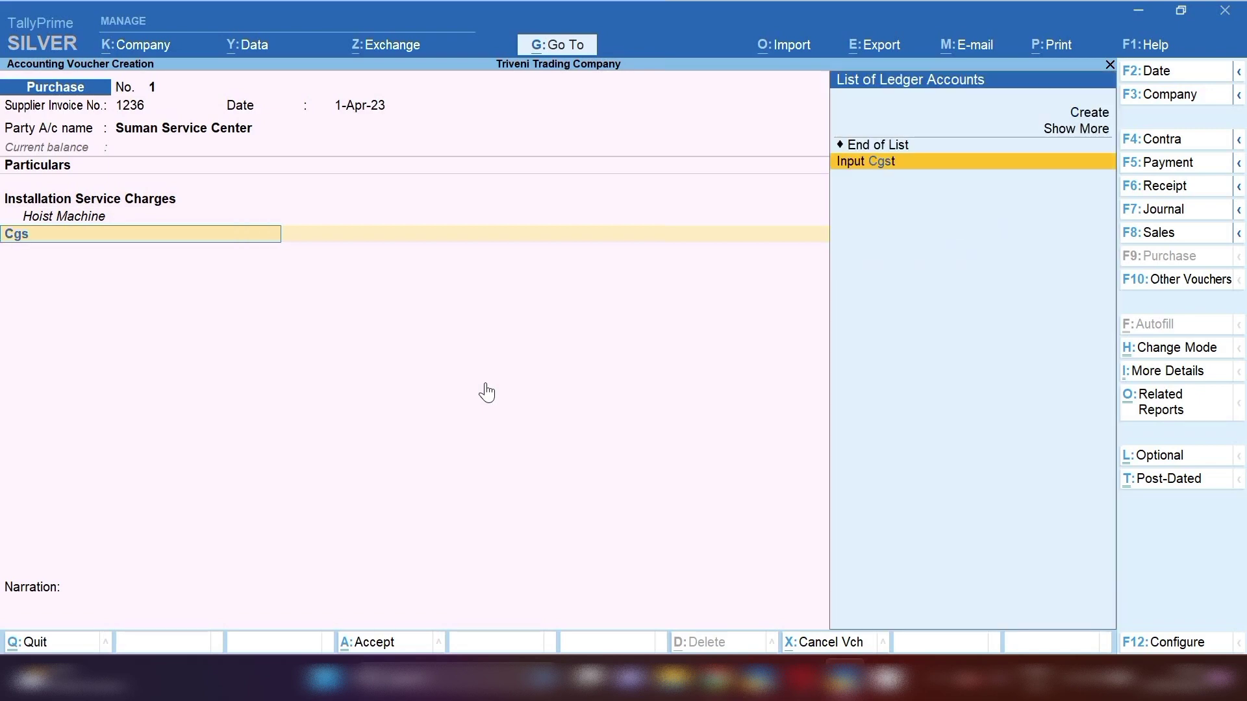
- Add Input Cgst and Input Sgst lines at 900.00 each, bringing the total to 11,800.00
key("Return")
key("Return")
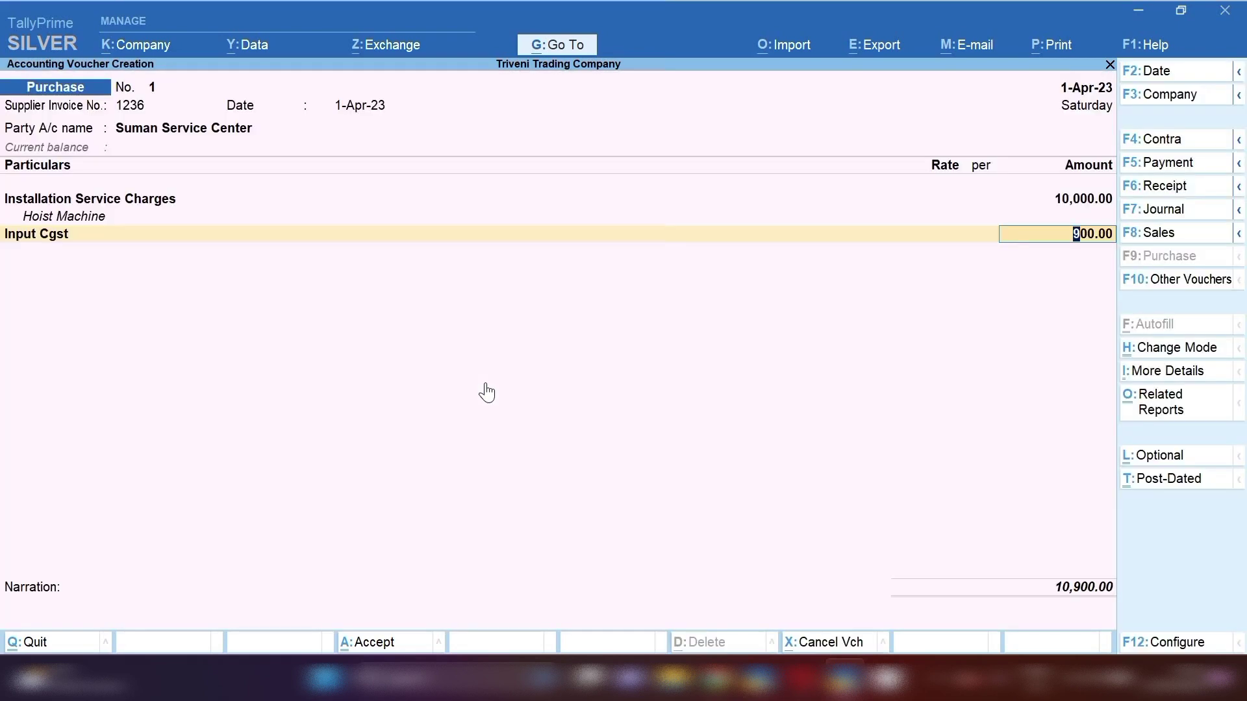
key("Return")
type("Sgs")
key("Return")
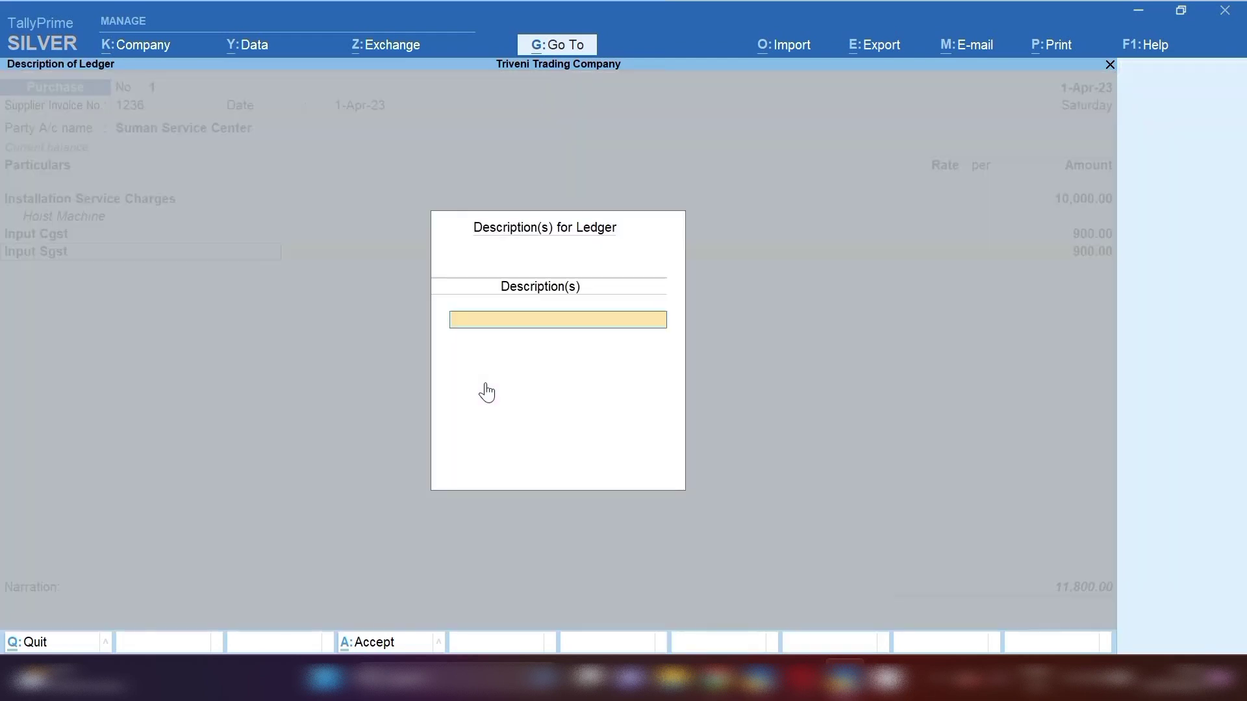
key("Return")
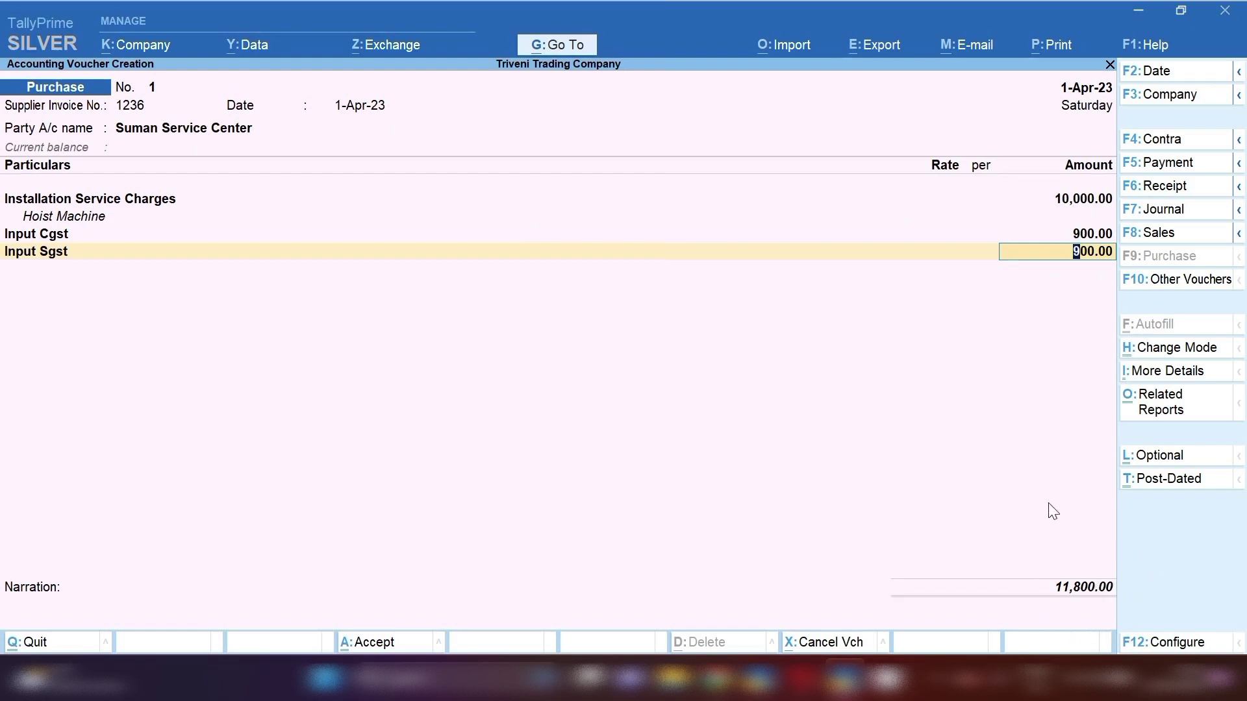
left_click(1161, 408)
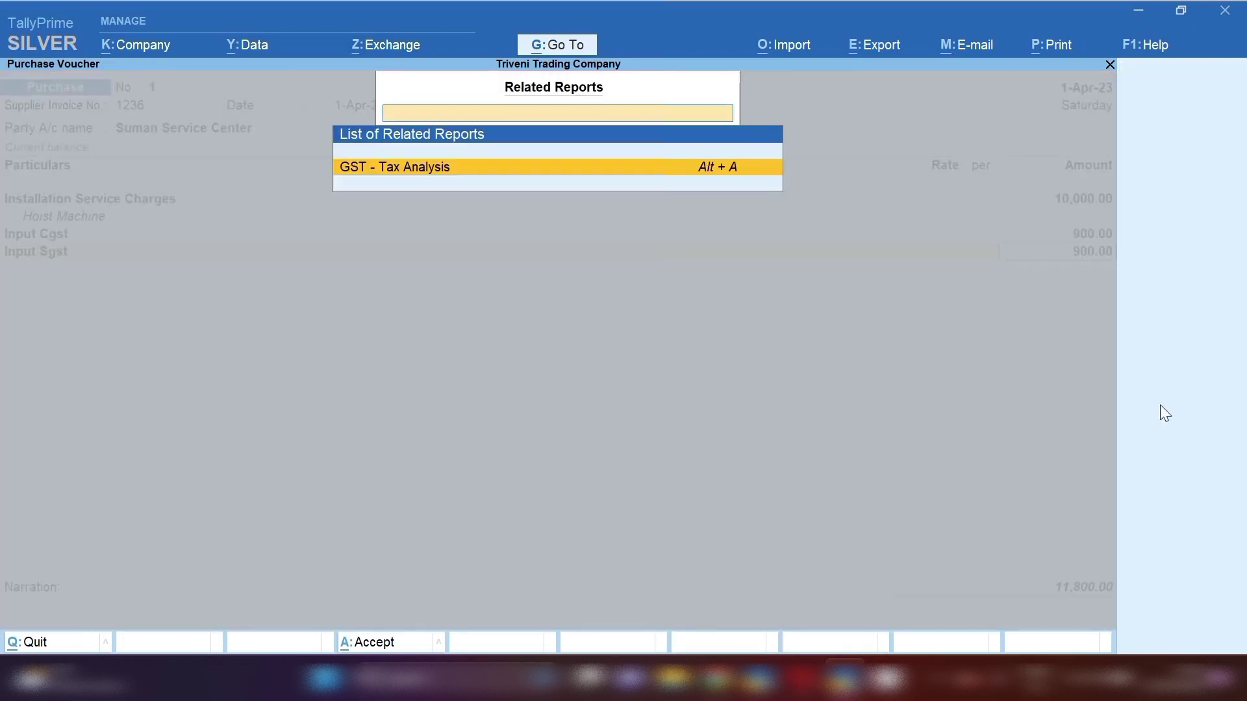
key("Return")
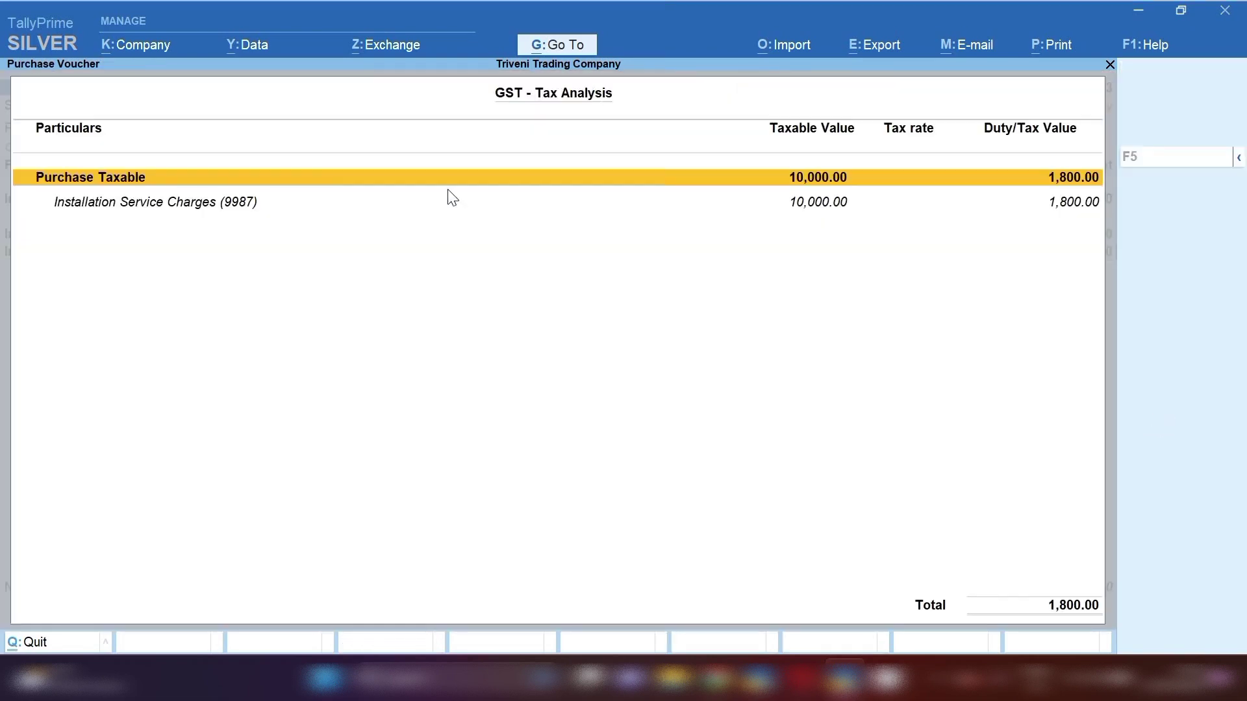
left_click(1239, 161)
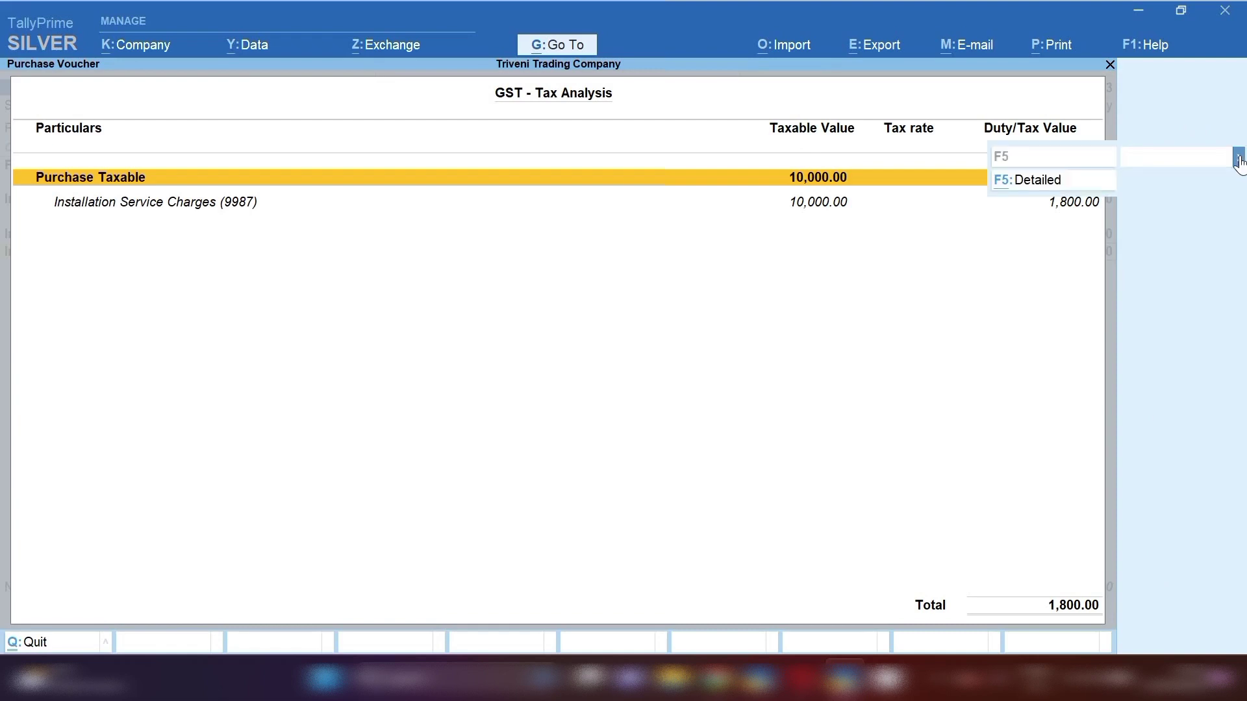
left_click(1022, 181)
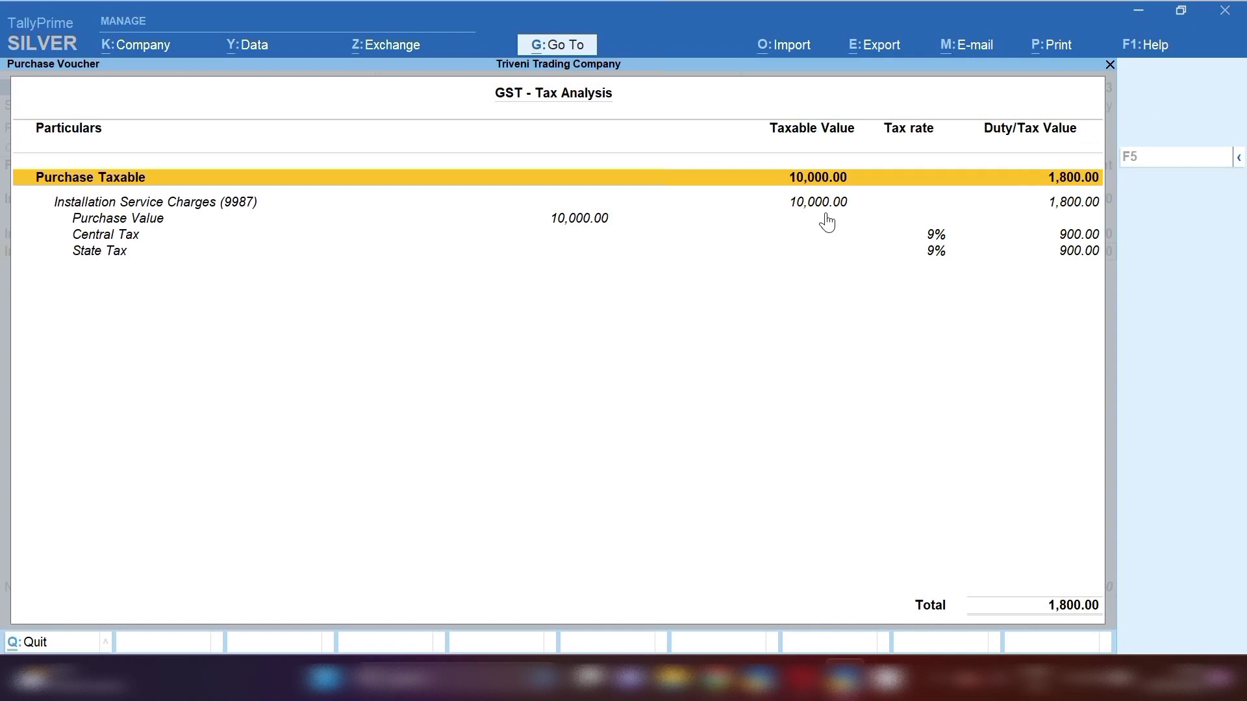
key("Escape")
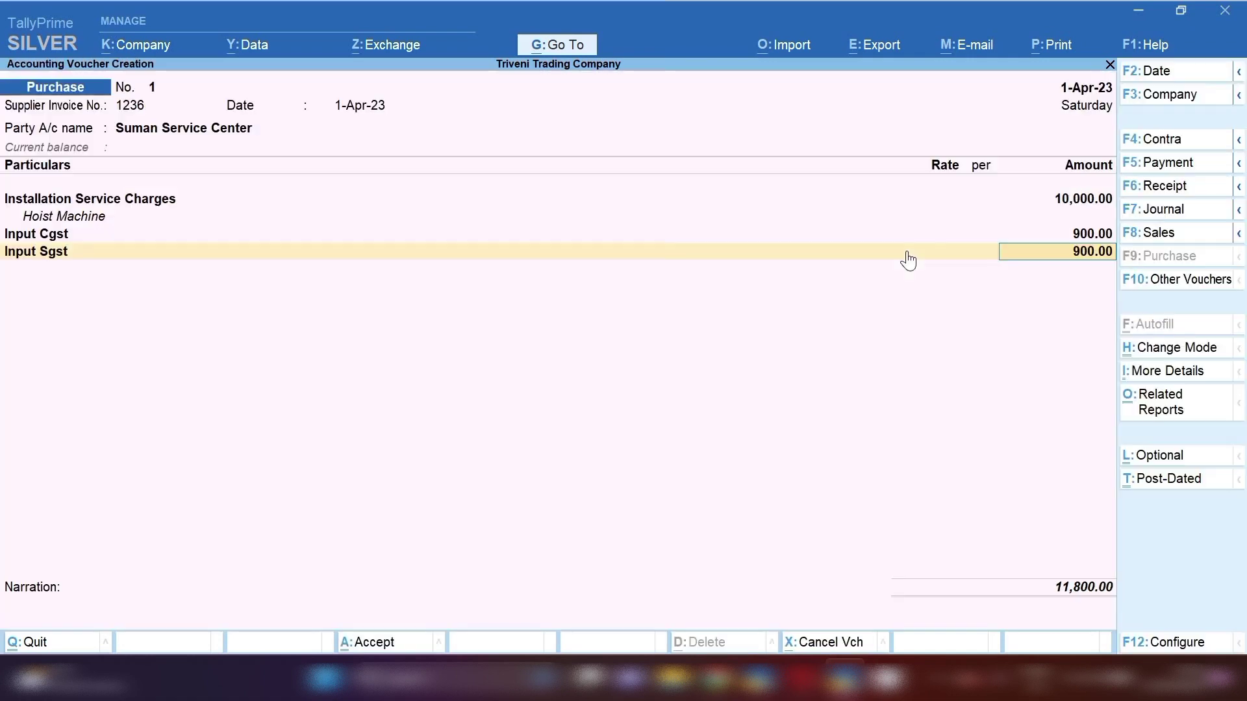
- Preview the current voucher's INVOICE print, scroll through it, then exit and save the voucher
left_click(1055, 46)
key("Return")
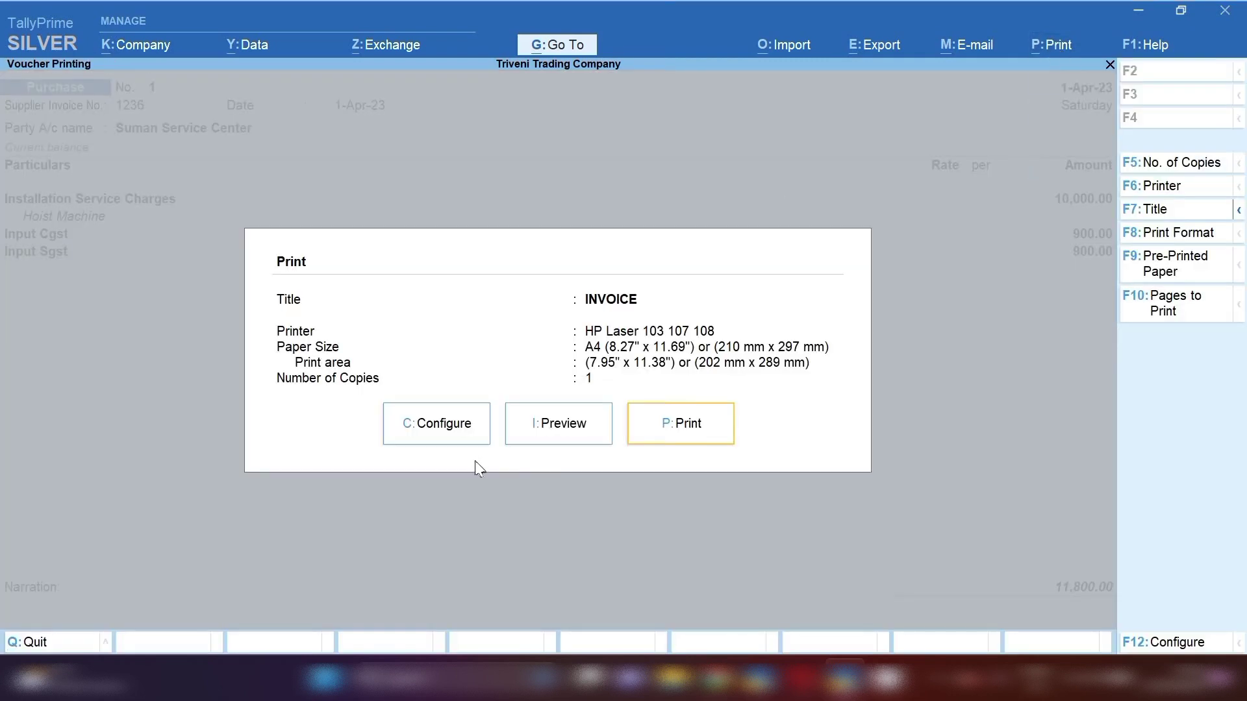
left_click(546, 437)
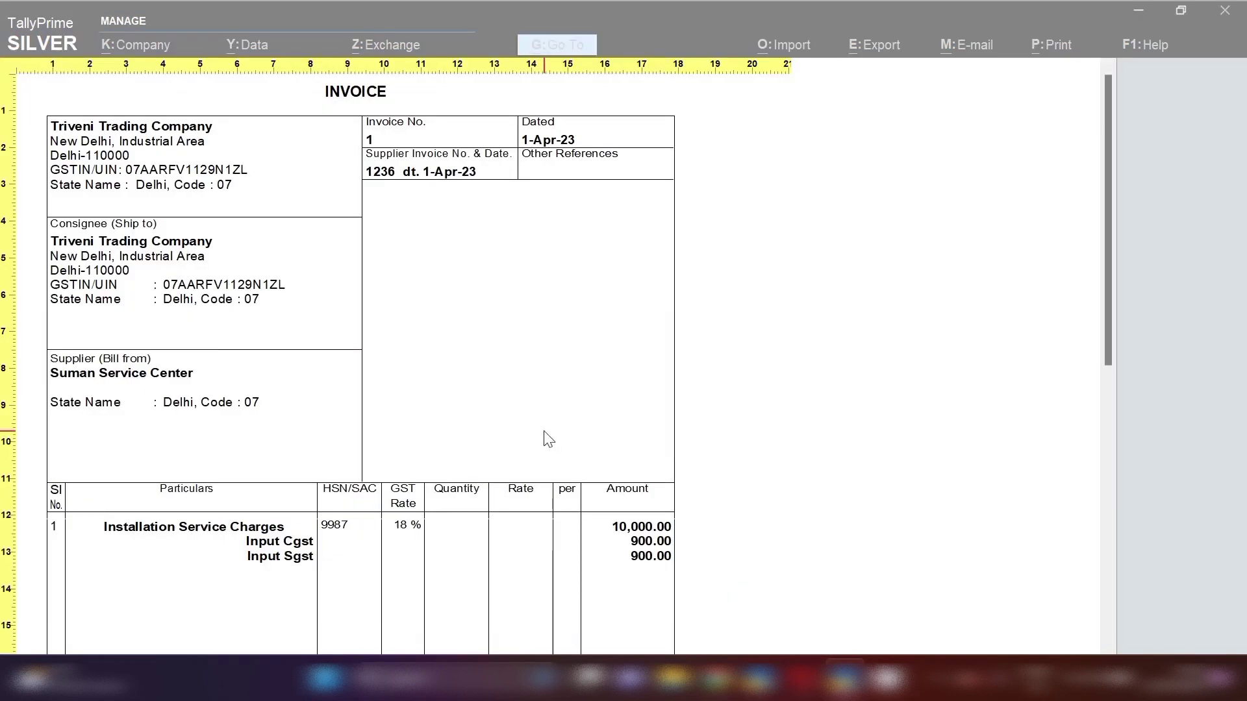
scroll(298, 364, "down", 3)
scroll(363, 389, "down", 8)
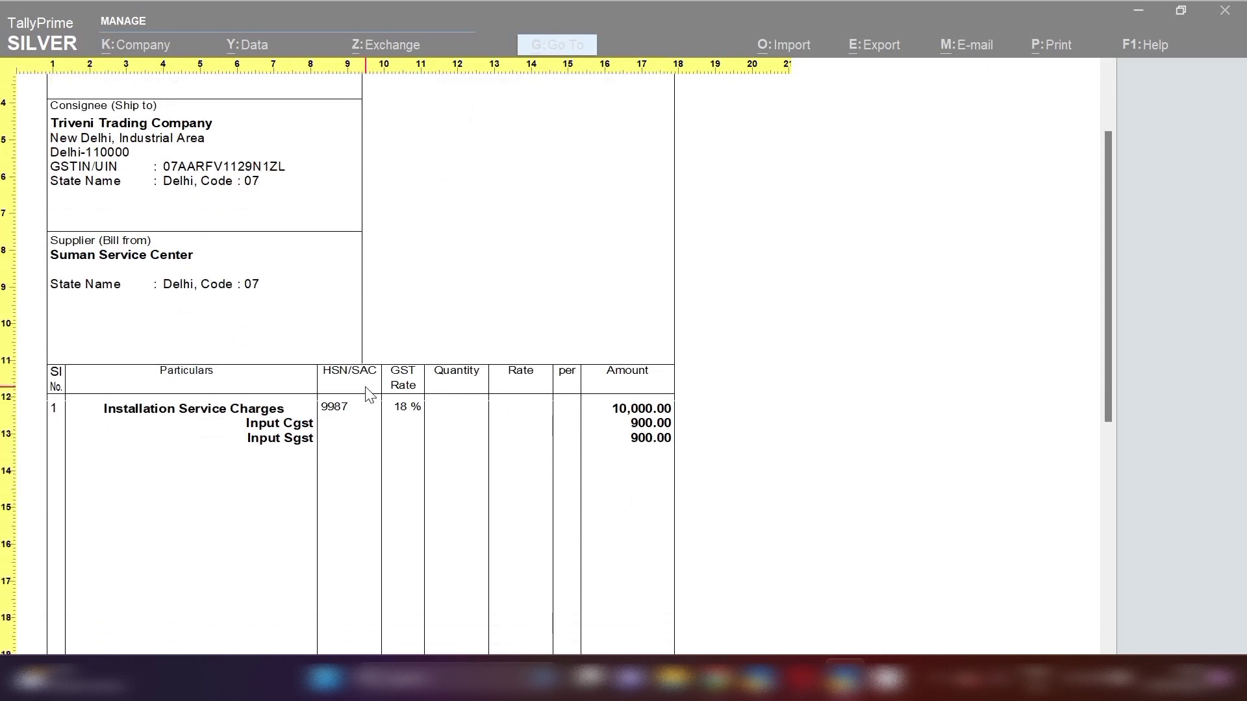
scroll(380, 421, "down", 5)
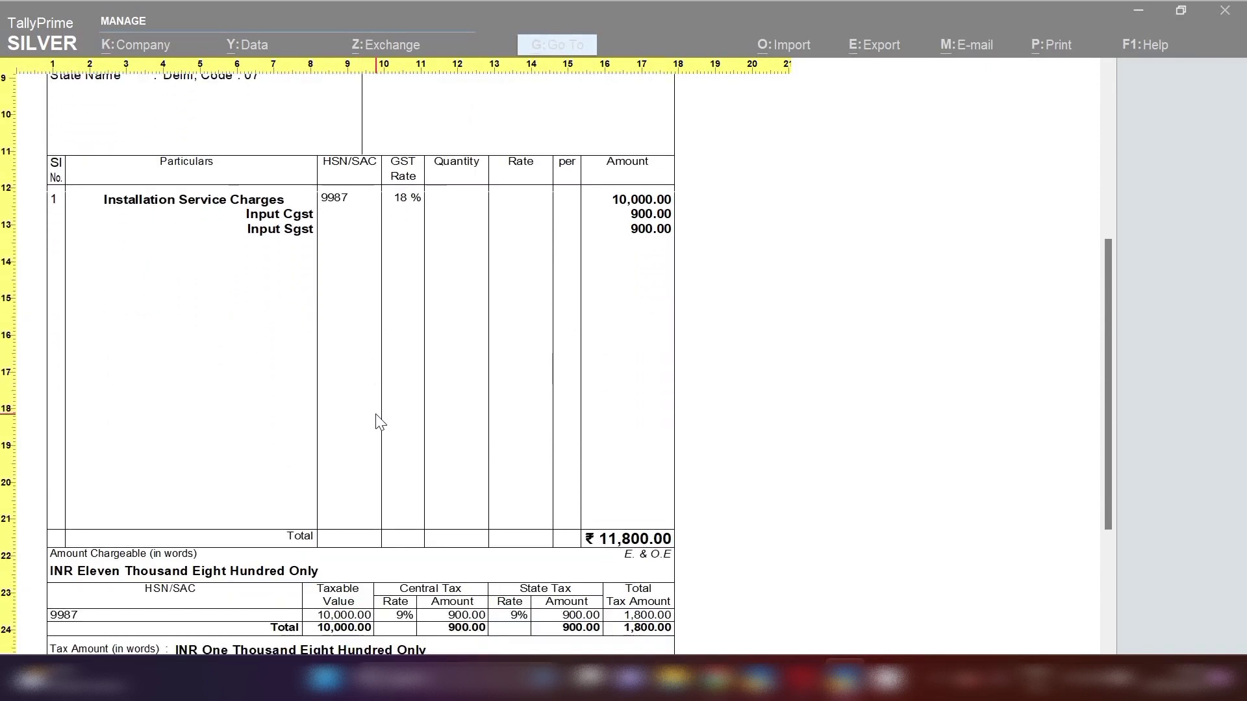
key("Escape")
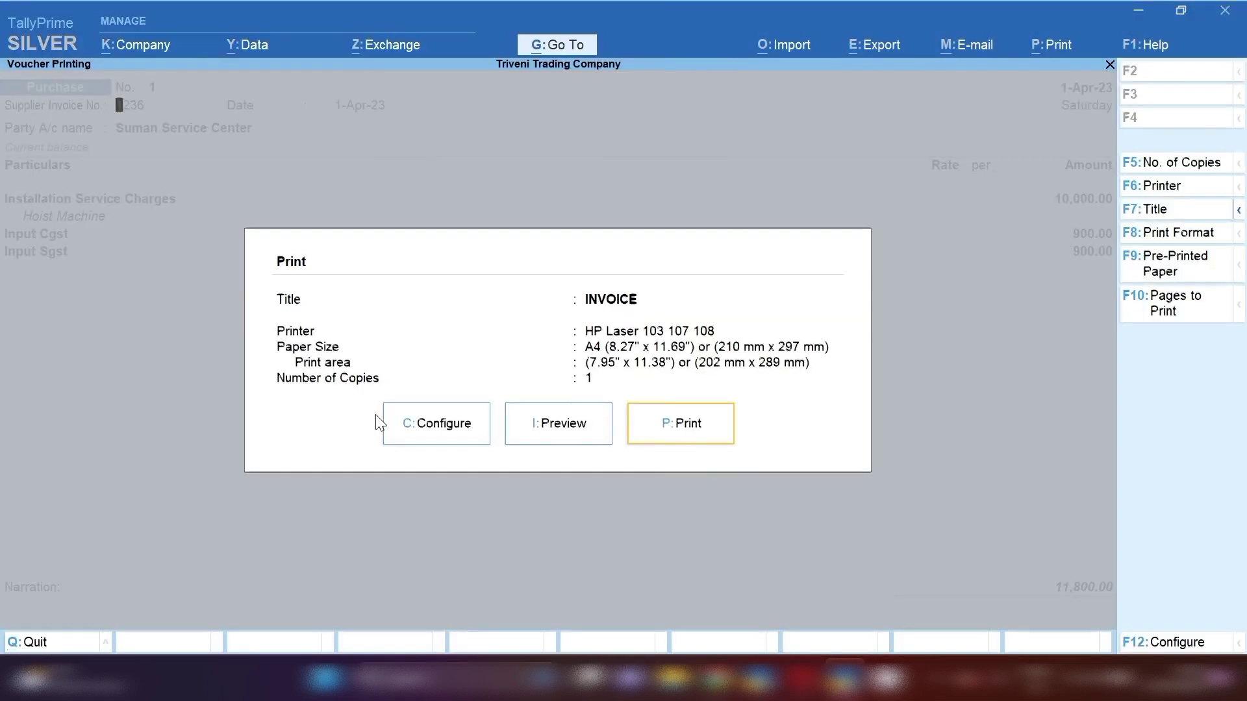
key("Escape")
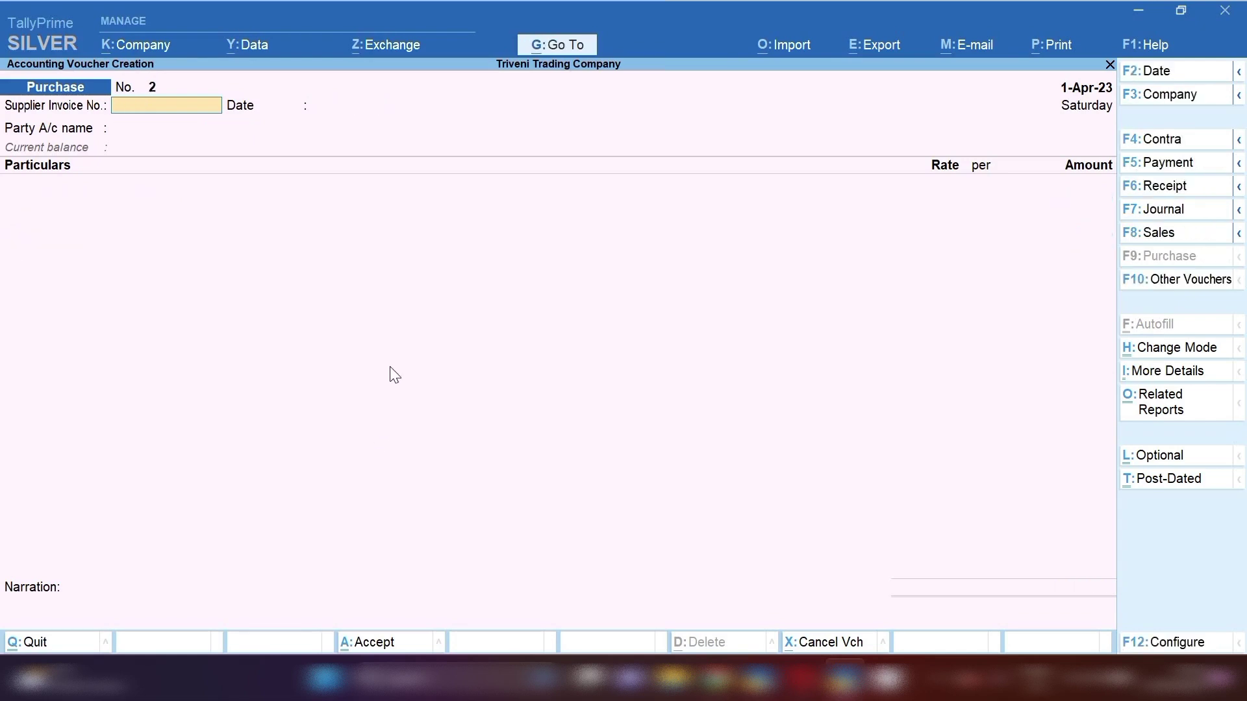
- Drill from Balance Sheet through Current Liabilities into Sundry Creditors to Suman Service Center's 11,800.00 credit
left_click(555, 46)
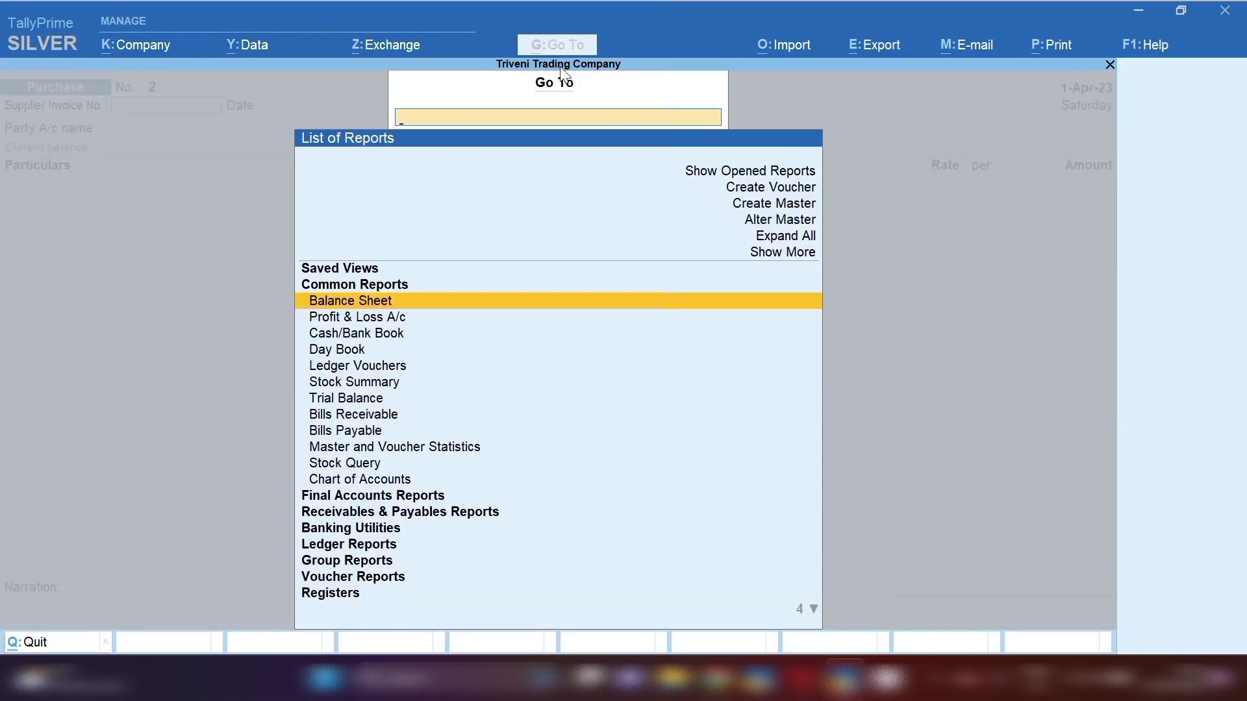
key("Return")
key("Down")
key("Down")
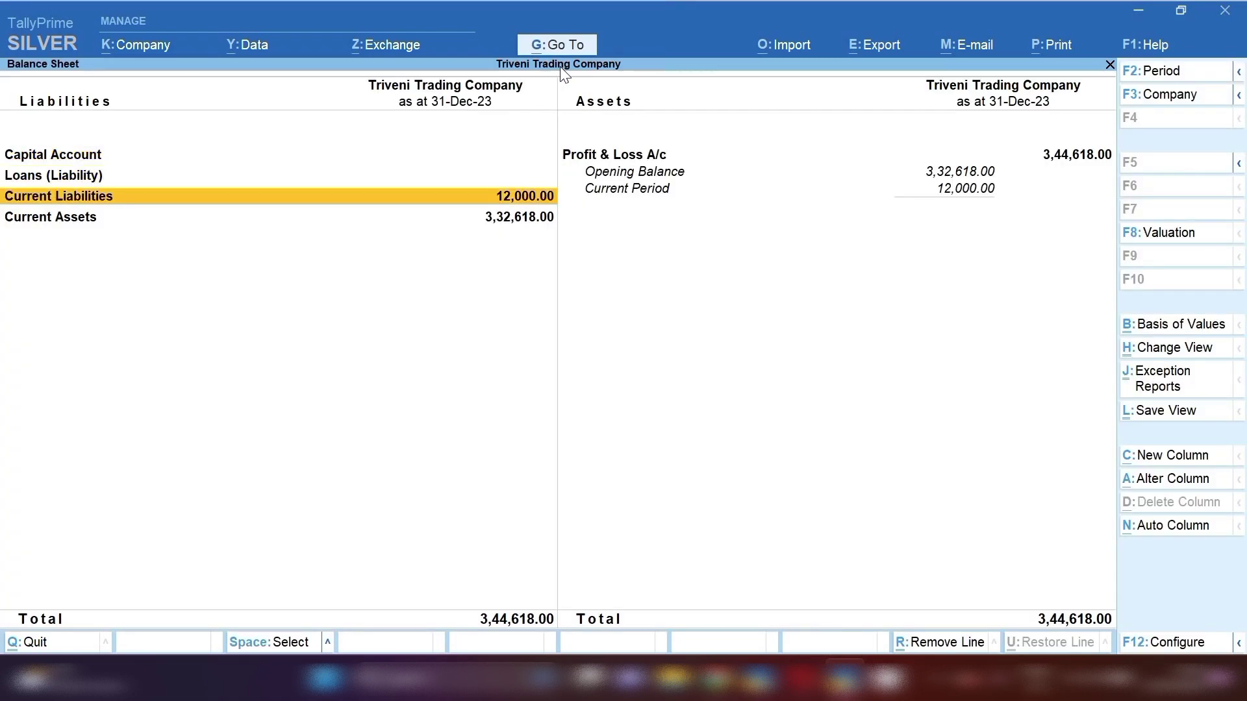
key("Return")
key("Down")
key("Down")
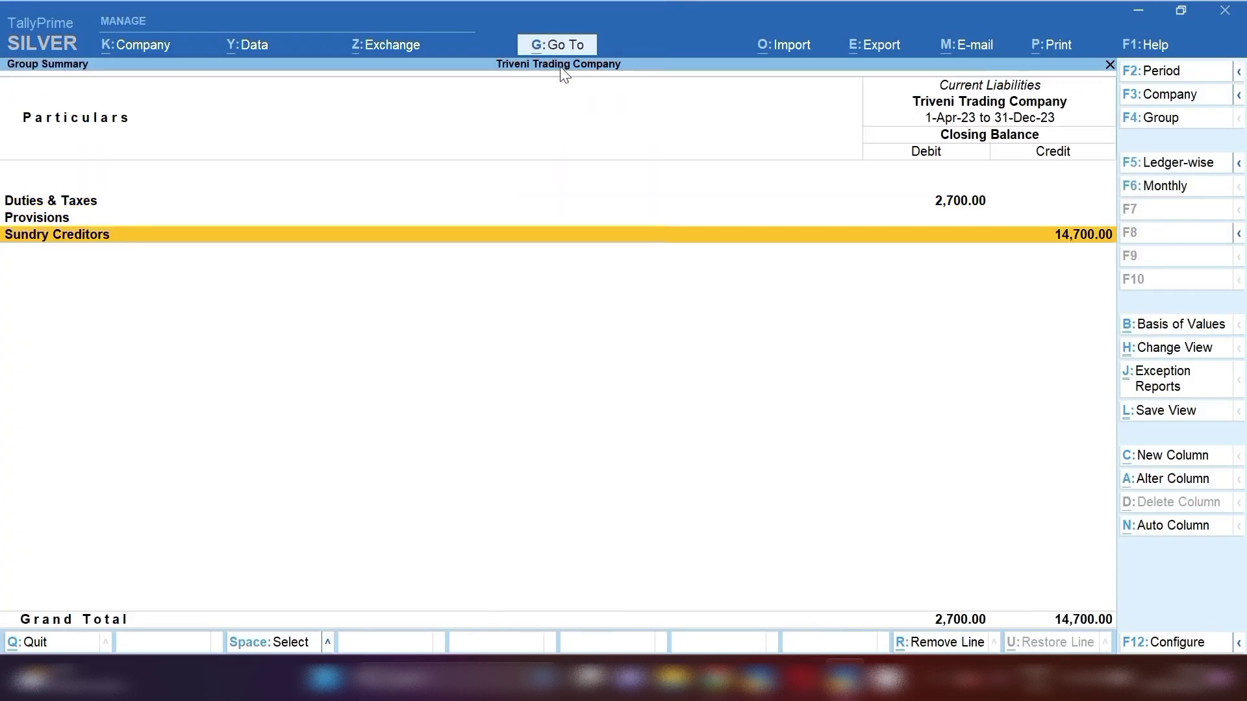
key("Return")
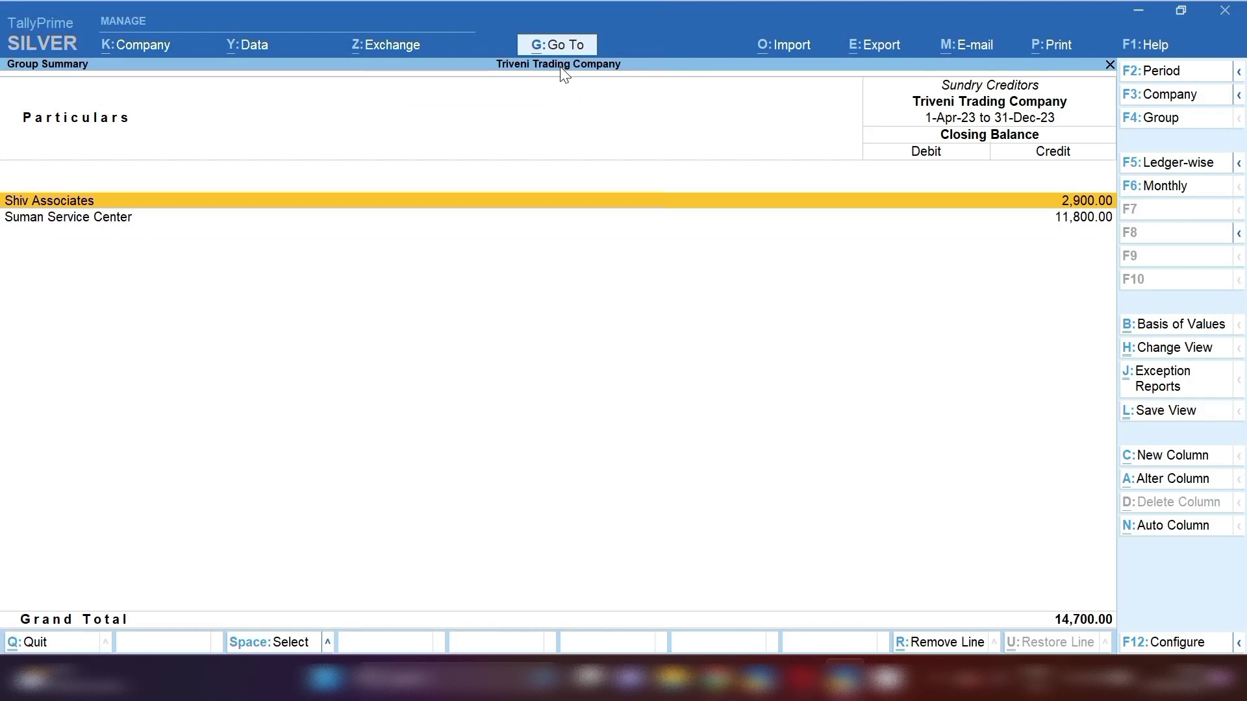
key("Down")
key("Return")
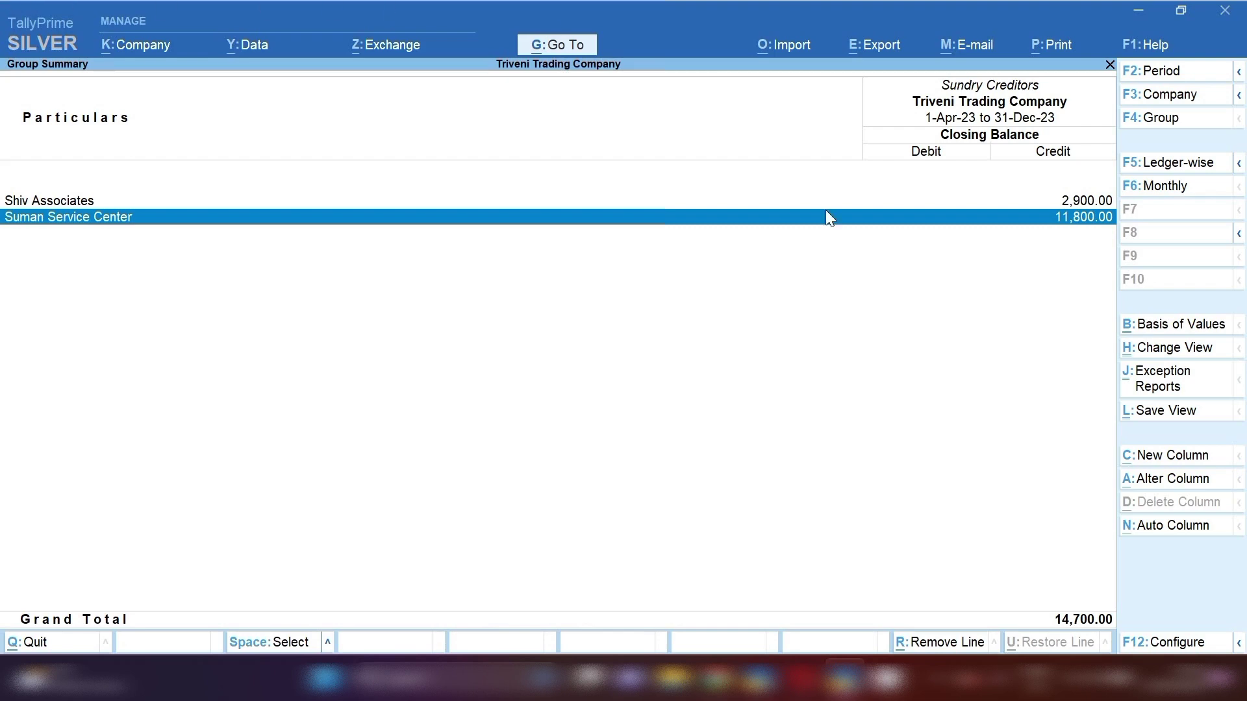
- Bring the TallyPrime window forward from the system tray to the Gateway of Tally
left_click(935, 685)
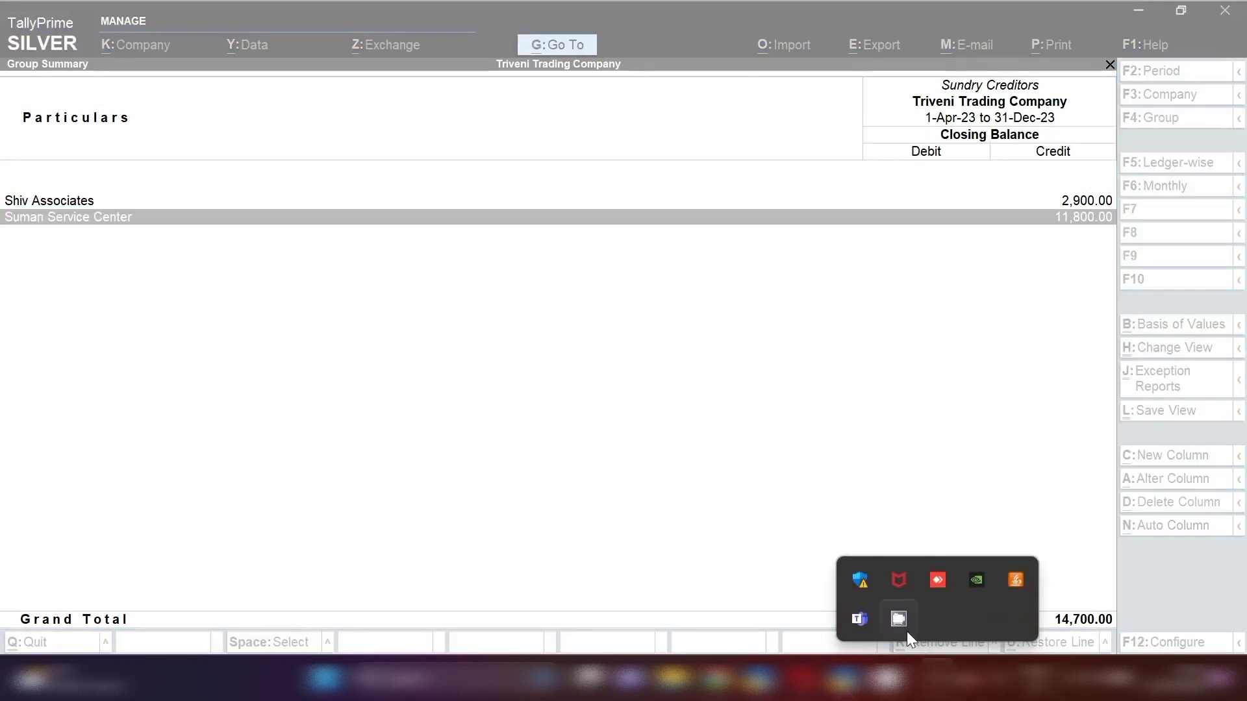
left_click(897, 615)
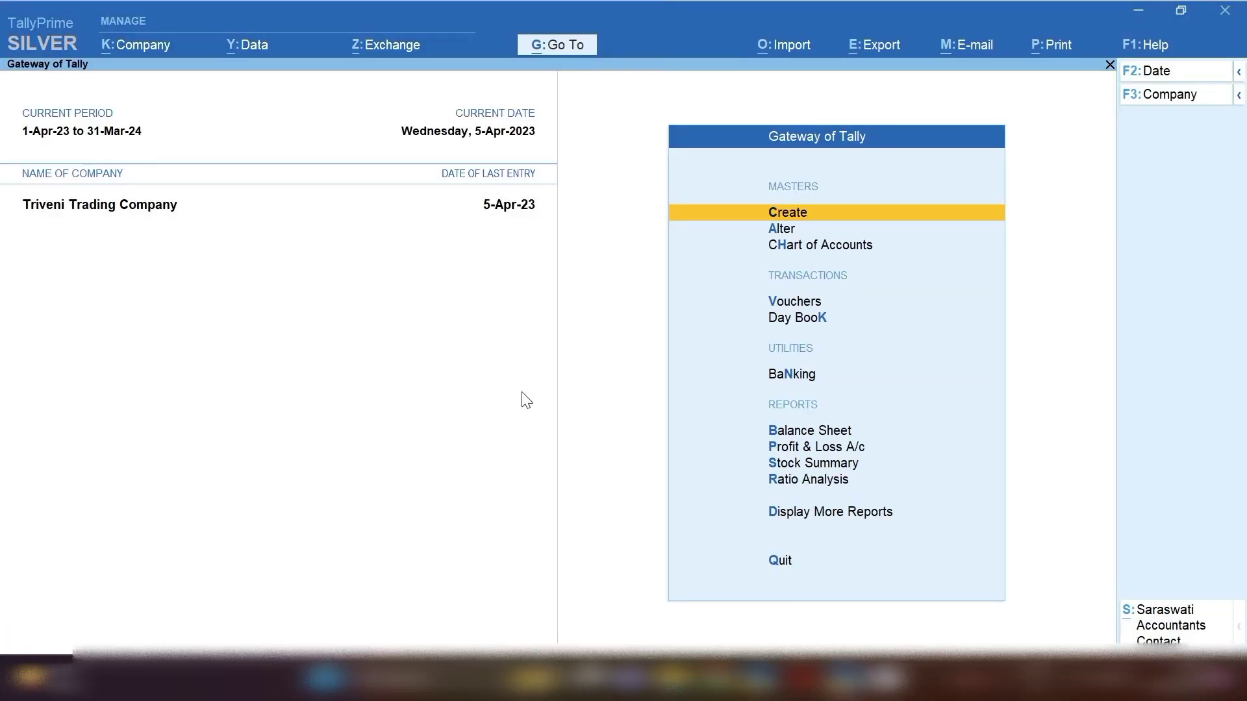